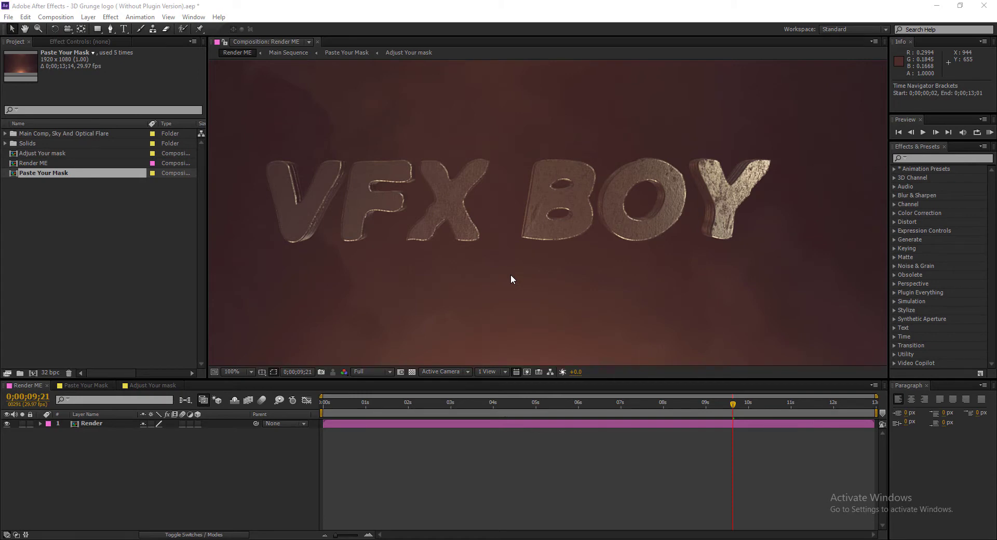
Step: Switch to the Paste Your Mask composition and reveal its hidden shy layers
key(comma)
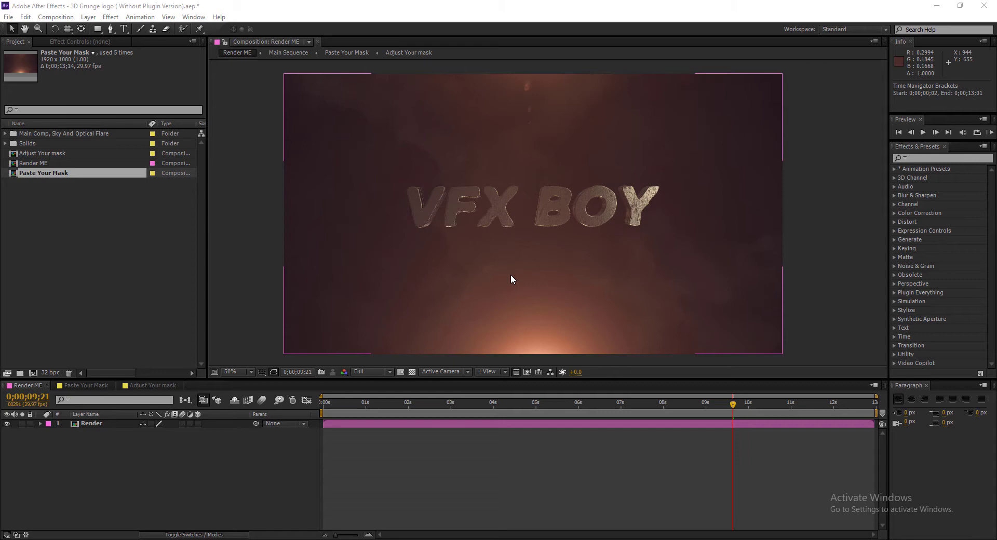
click(83, 387)
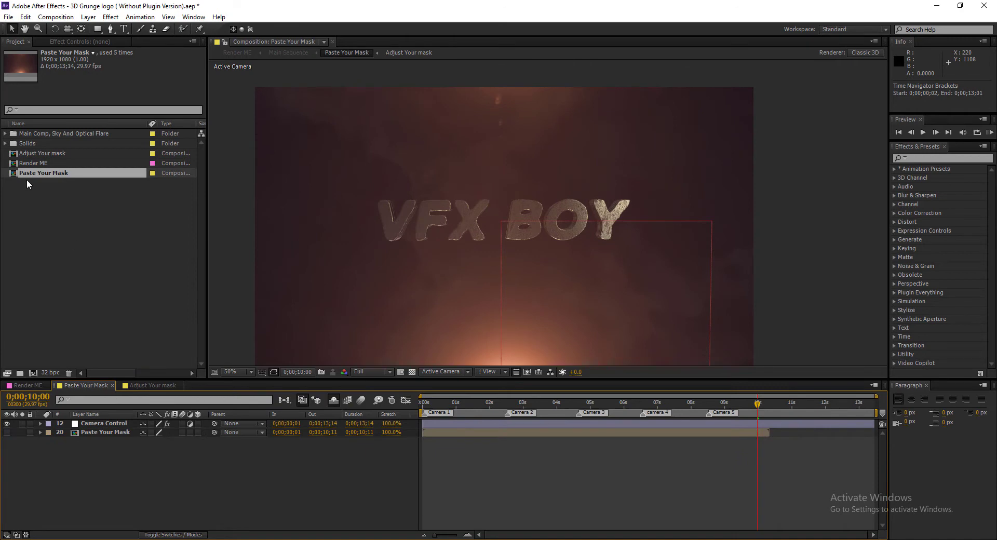
double_click(44, 173)
click(334, 401)
scroll(94, 467, down, 2)
scroll(96, 488, down, 3)
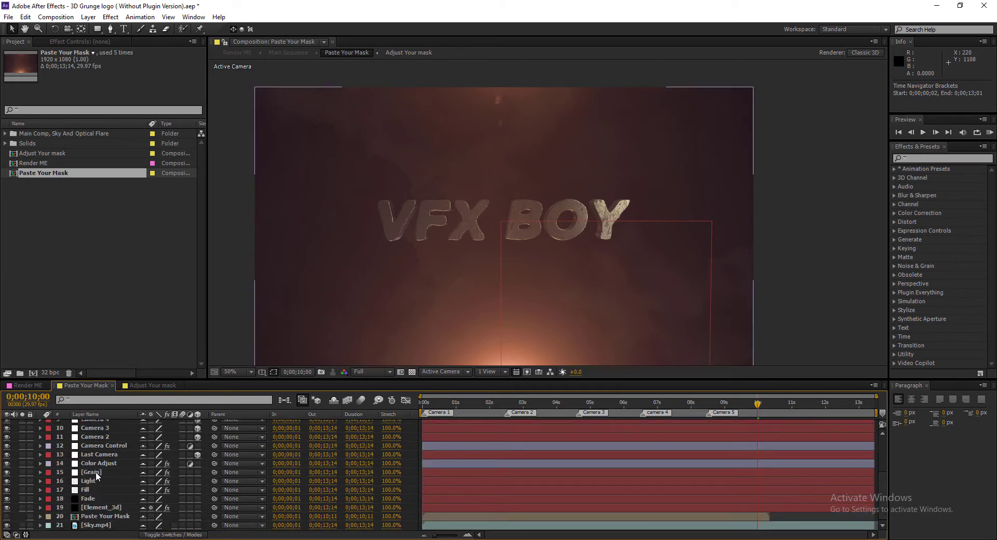
Step: Expand the Element_3d layer's Element effect settings and open its Scene Setup
click(102, 509)
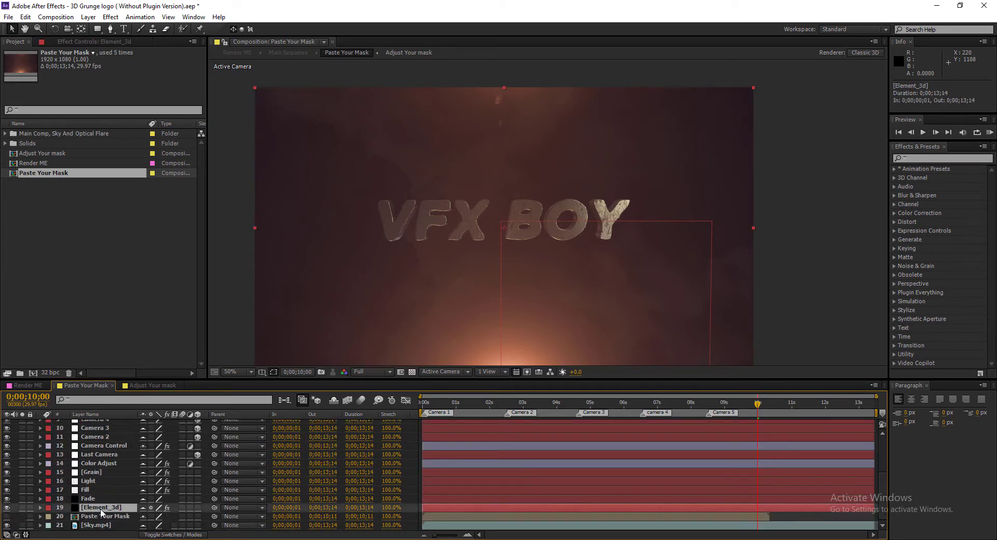
click(81, 42)
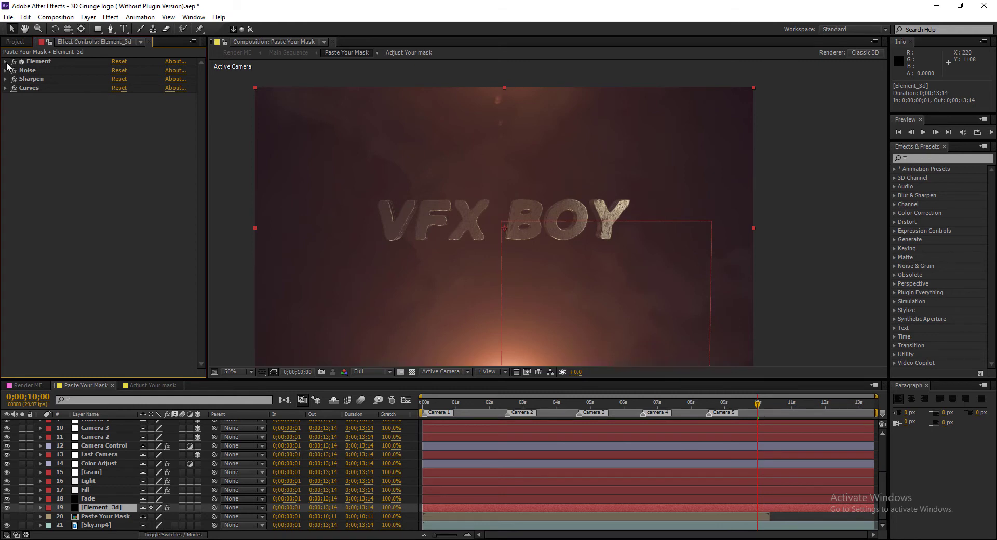
click(5, 62)
click(49, 83)
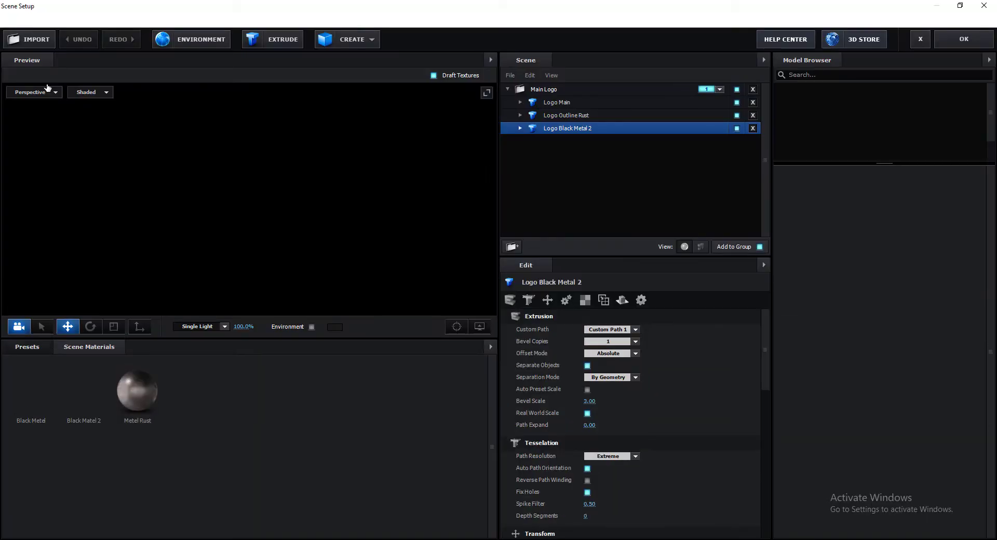
Step: Orbit the Element 3D preview and browse for a new Black Metel diffuse texture
scroll(161, 225, up, 2)
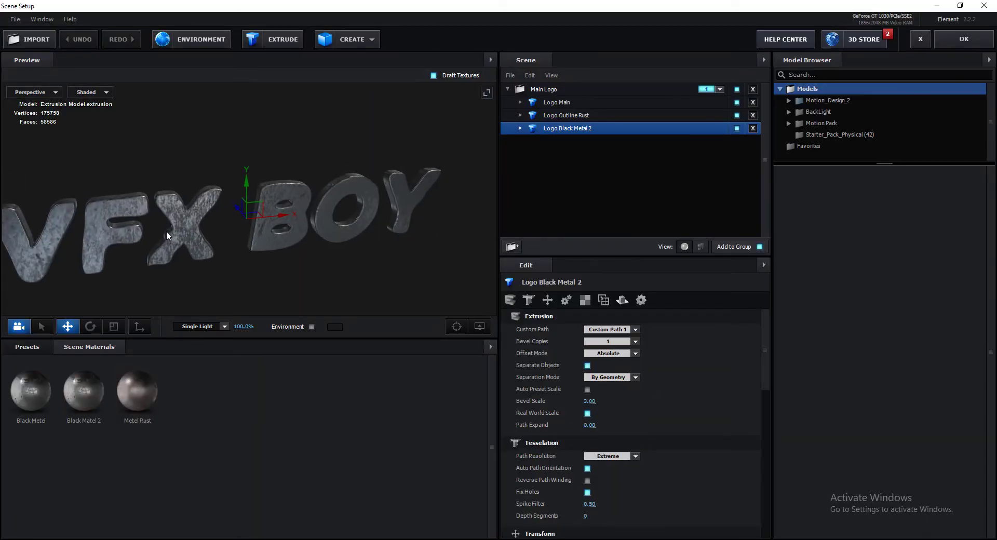
scroll(167, 231, up, 2)
scroll(176, 225, up, 2)
drag(185, 219, 196, 233)
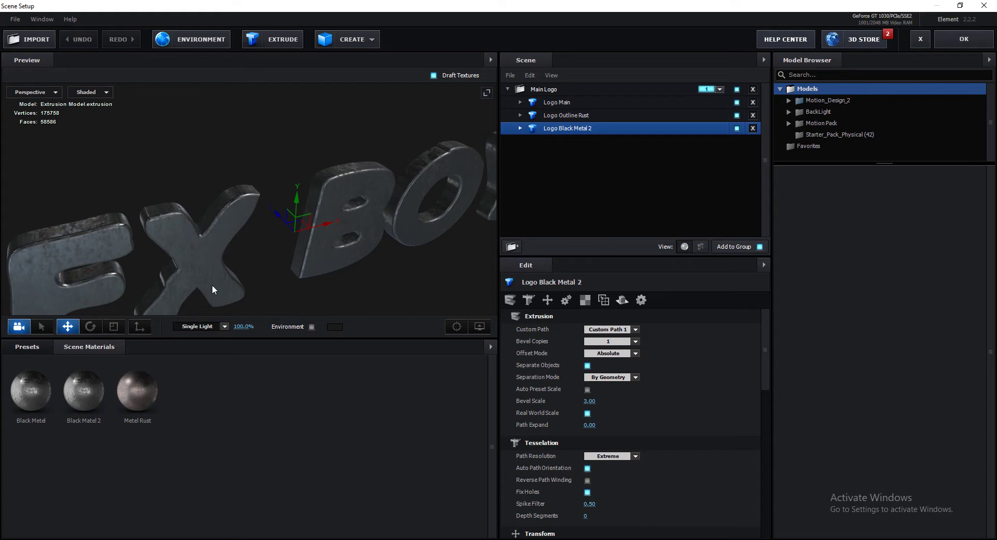
click(37, 391)
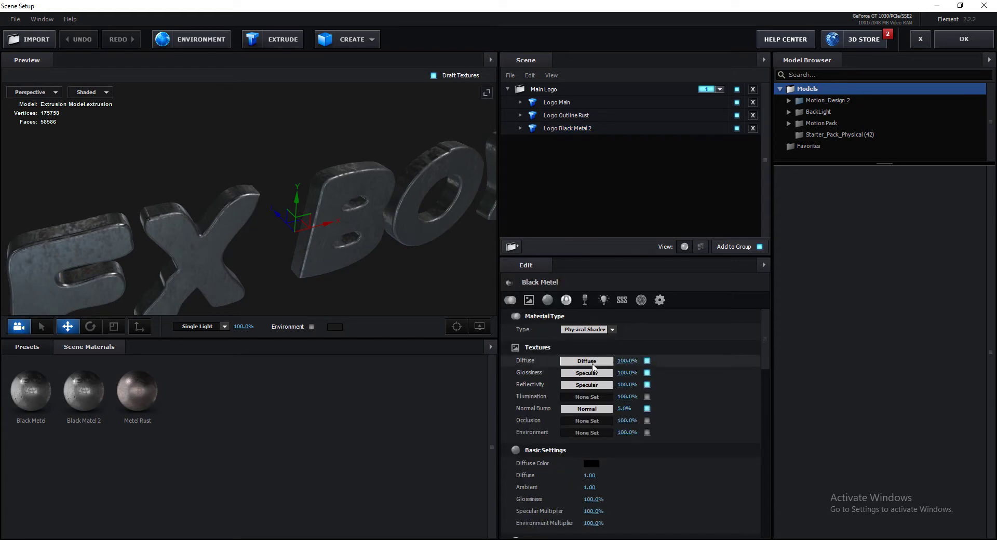
click(593, 366)
click(624, 301)
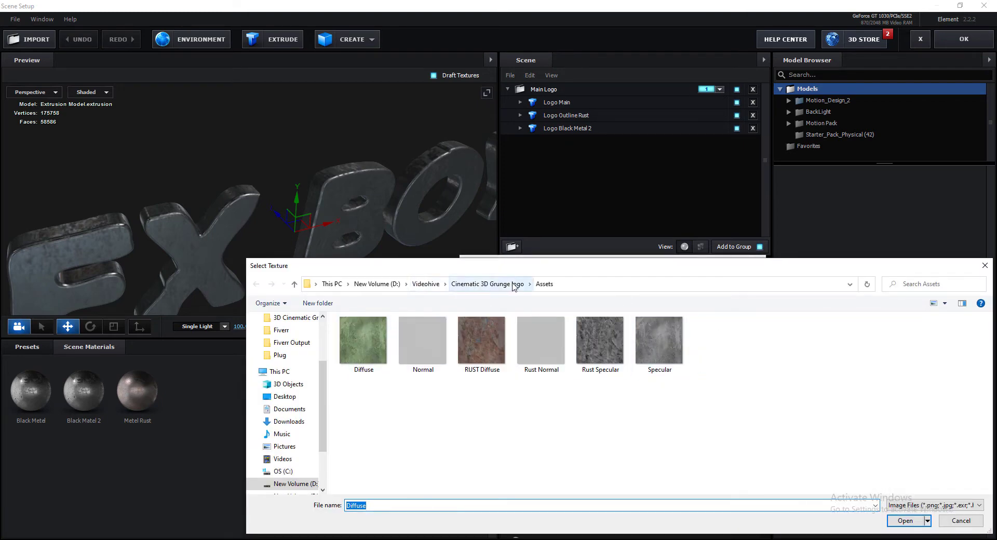
Step: Relink the Black Metel diffuse texture to the Diffuse file in the Assets folder
click(489, 286)
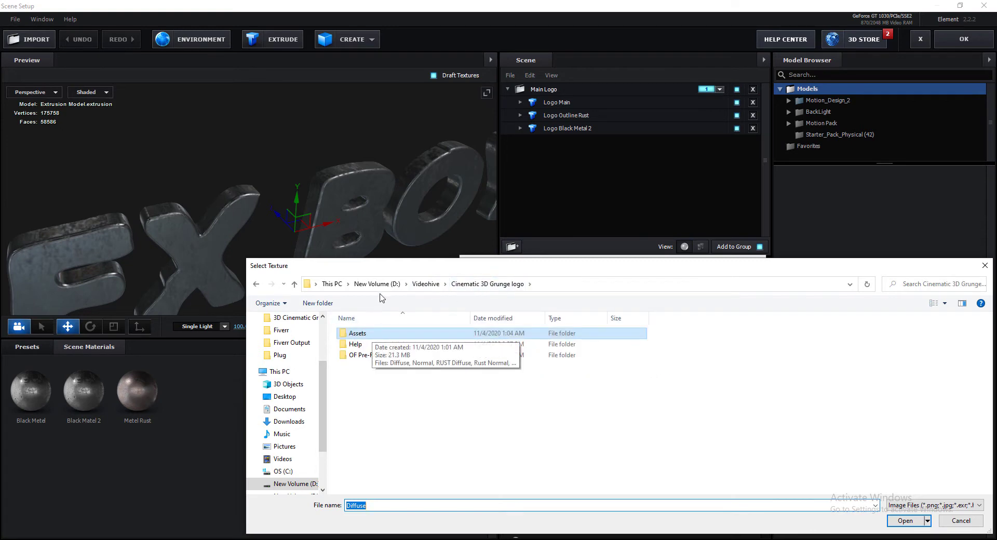
drag(382, 269, 257, 180)
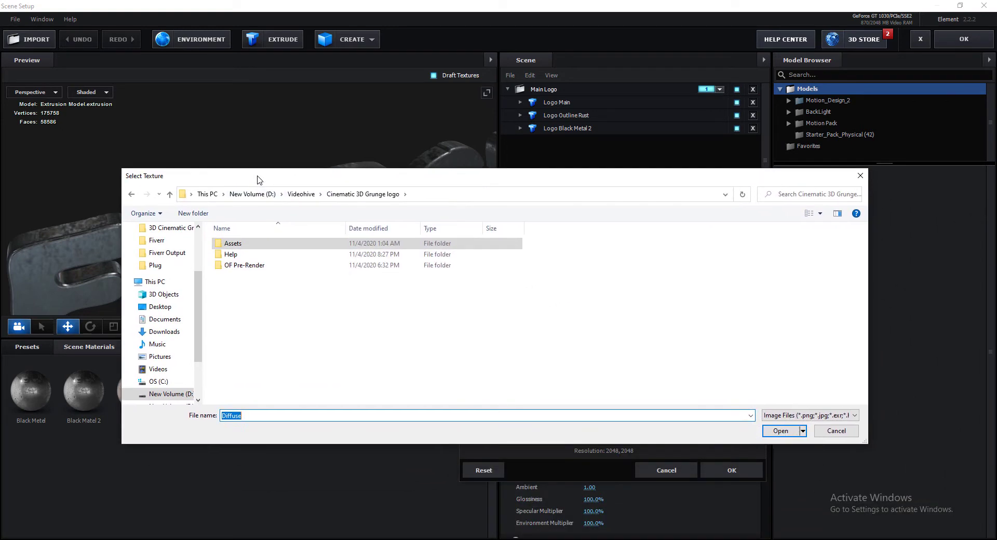
double_click(247, 248)
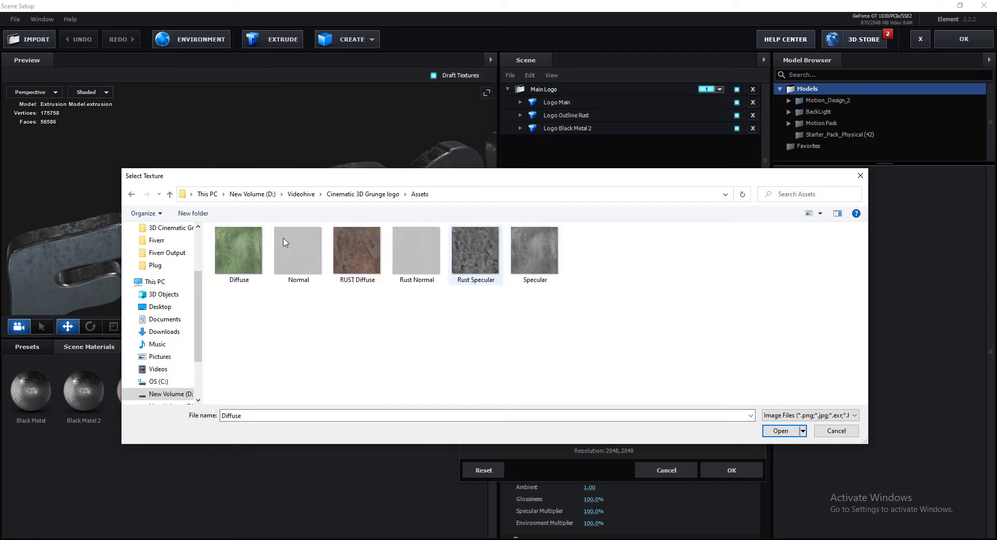
mouse_move(384, 180)
mouse_down()
mouse_move(246, 145)
mouse_move(286, 145)
mouse_up()
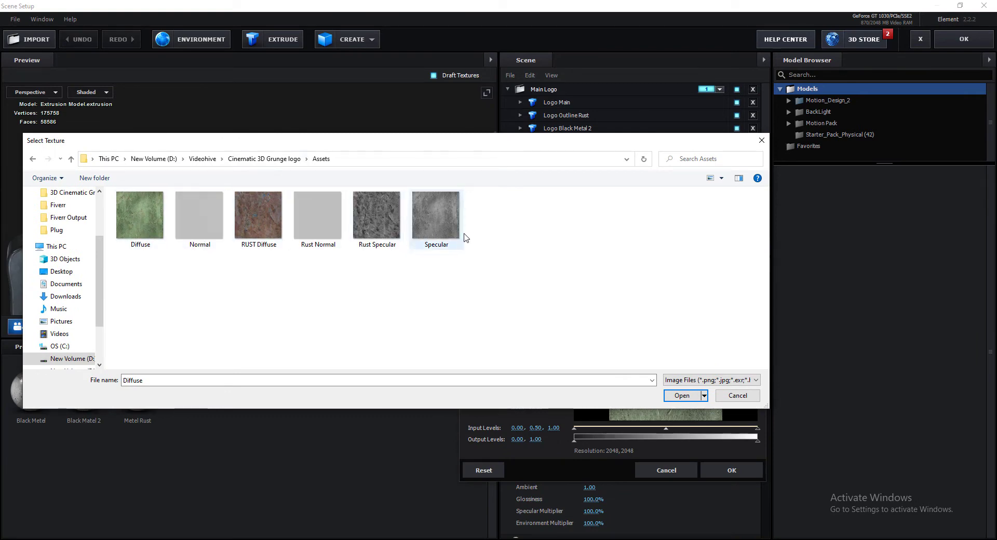
click(738, 397)
click(724, 464)
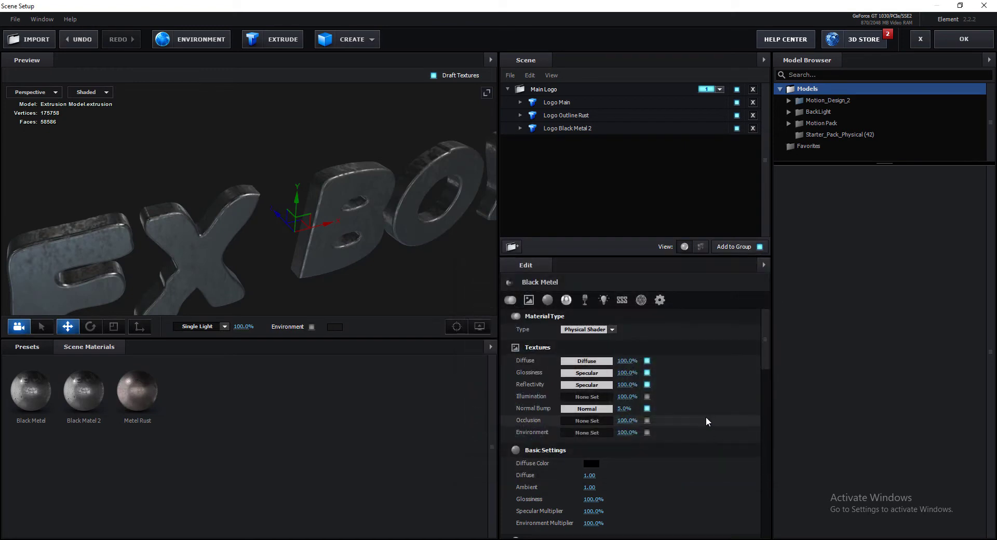
Step: Relink the Metel Rust diffuse texture to the RUST Diffuse file
click(145, 397)
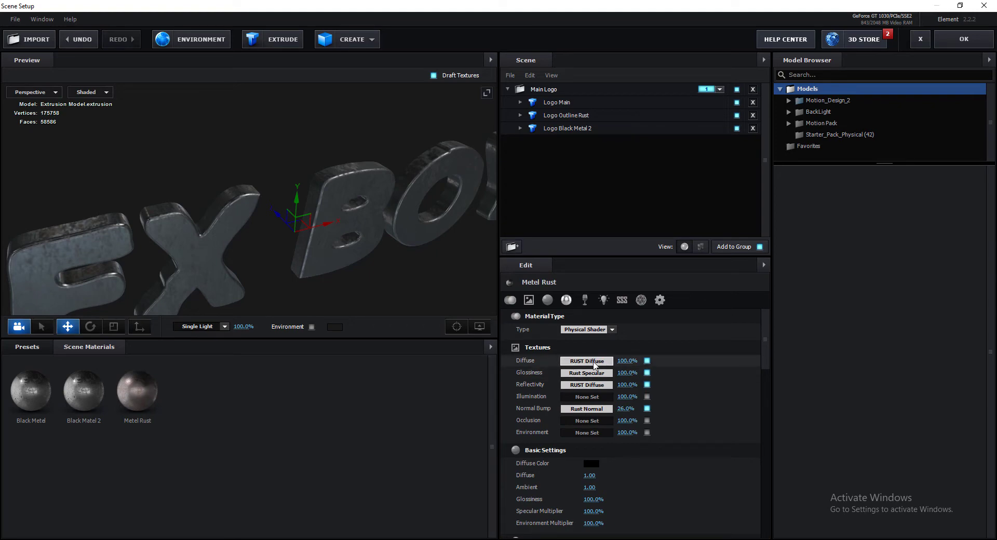
click(595, 365)
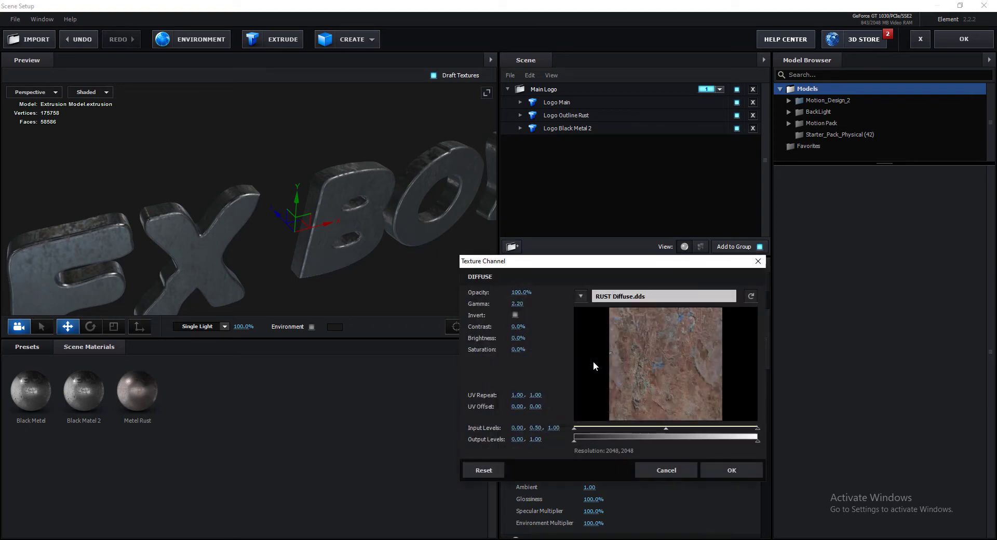
click(625, 304)
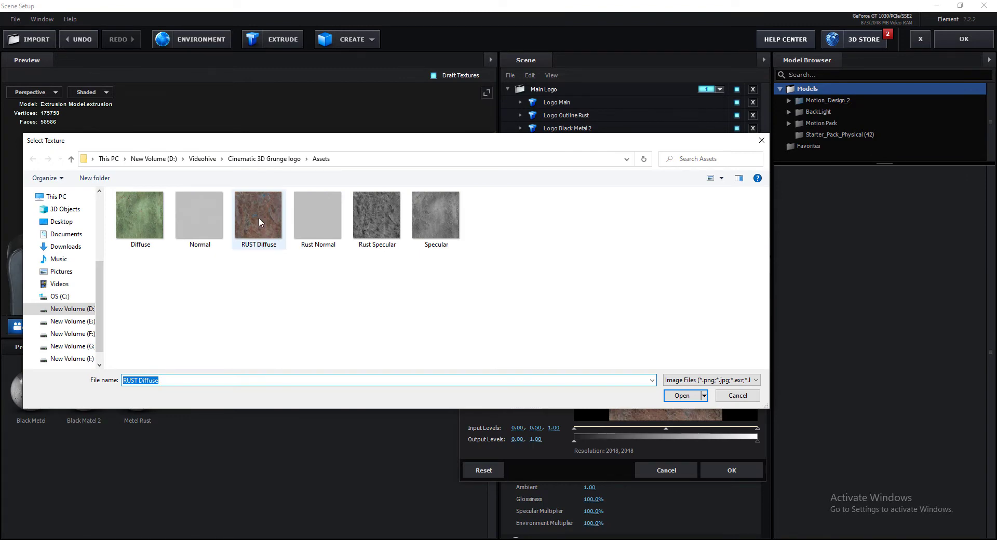
click(737, 395)
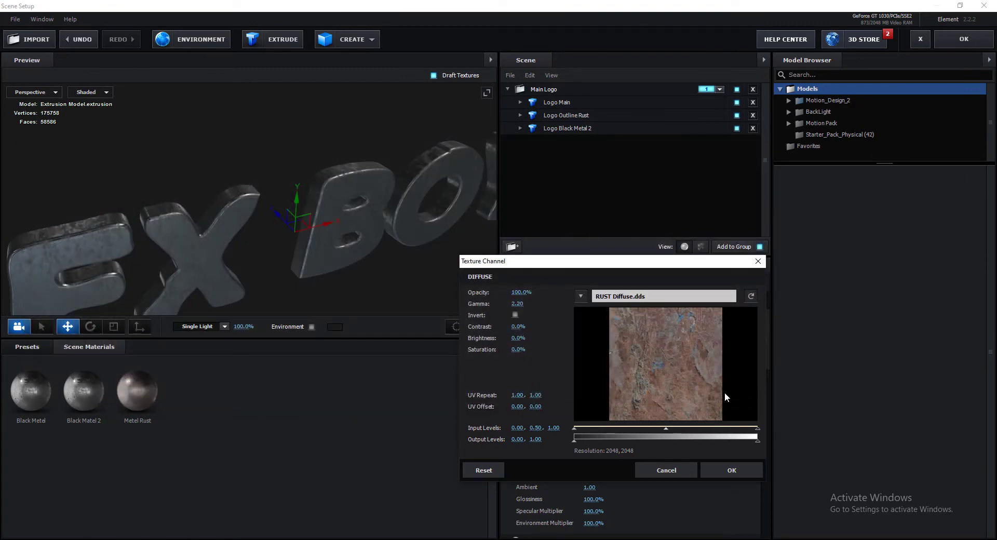
click(718, 469)
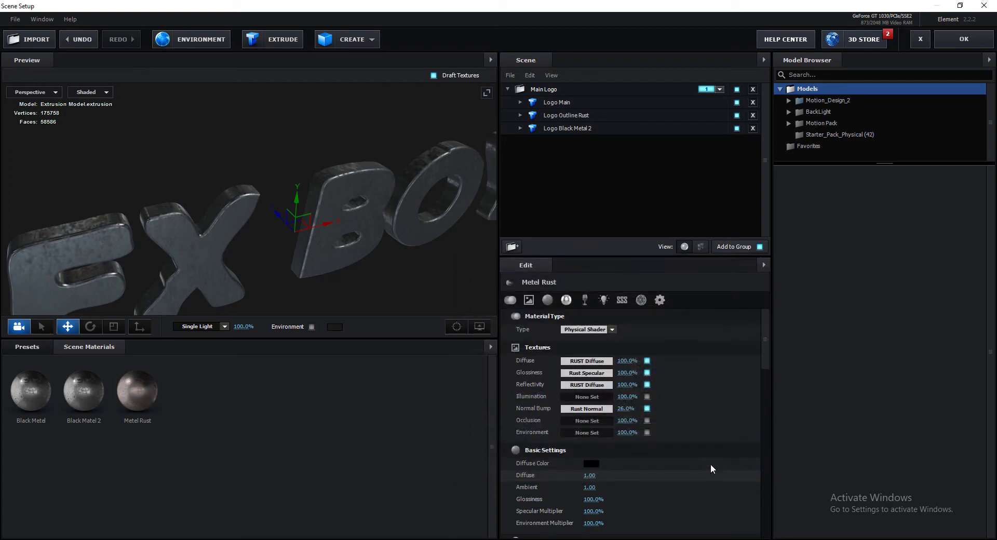
Step: Apply the Element 3D scene and open the Adjust Your mask composition
click(950, 44)
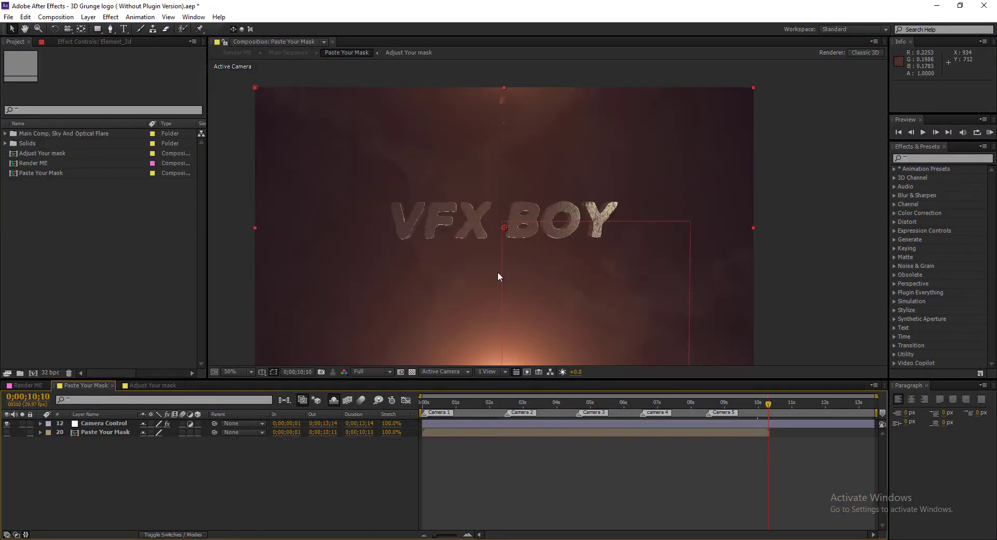
scroll(497, 276, up, 2)
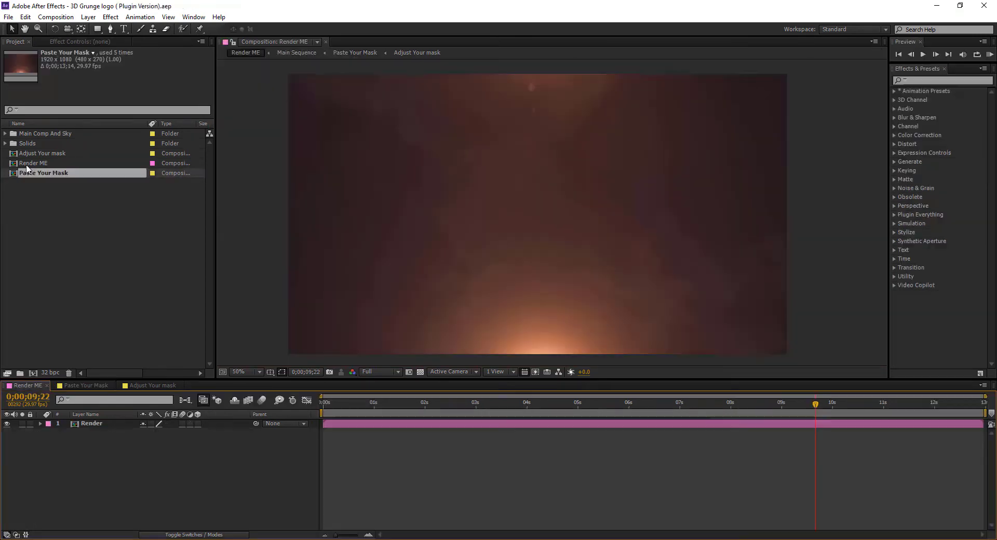
double_click(39, 154)
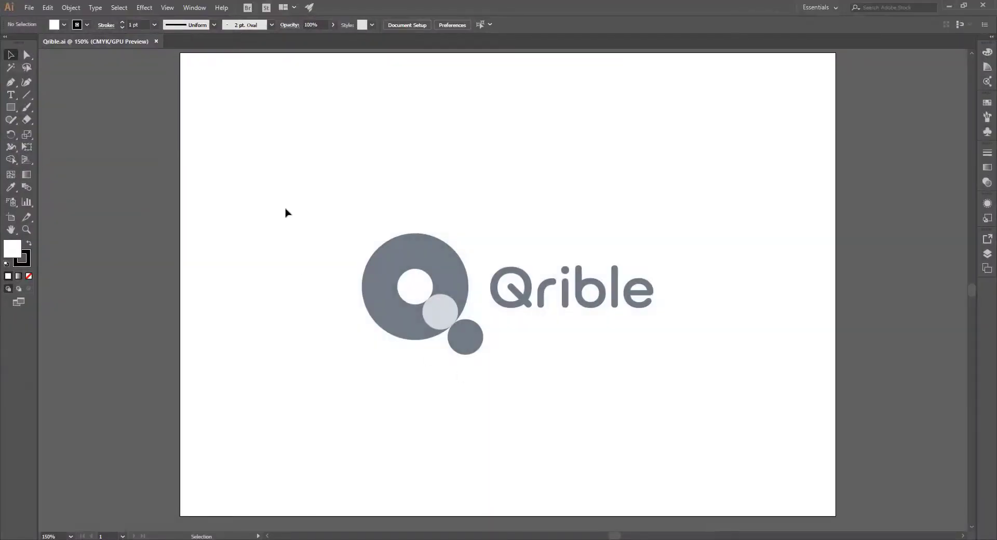
Step: Copy the entire Qrible logo in Illustrator and return to After Effects
drag(285, 187, 762, 398)
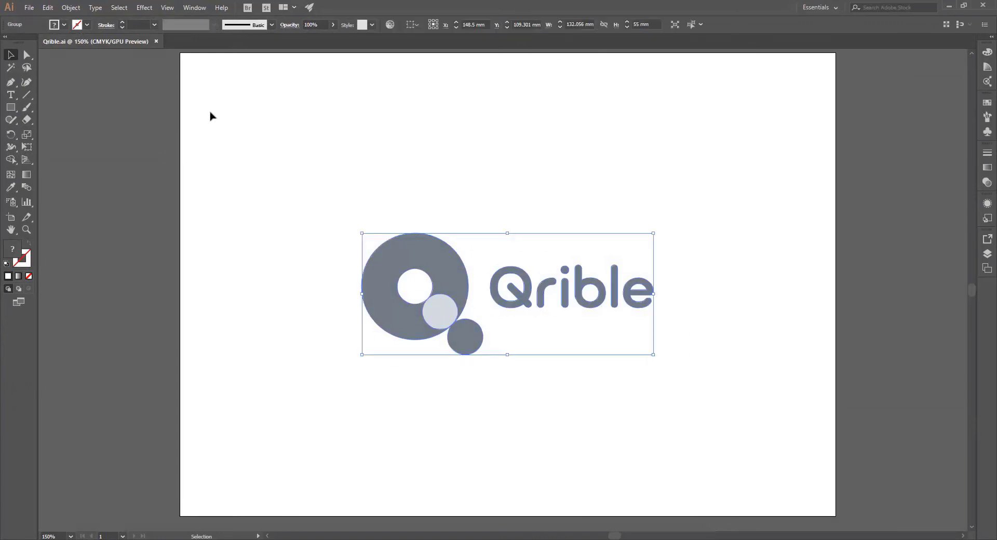
click(48, 7)
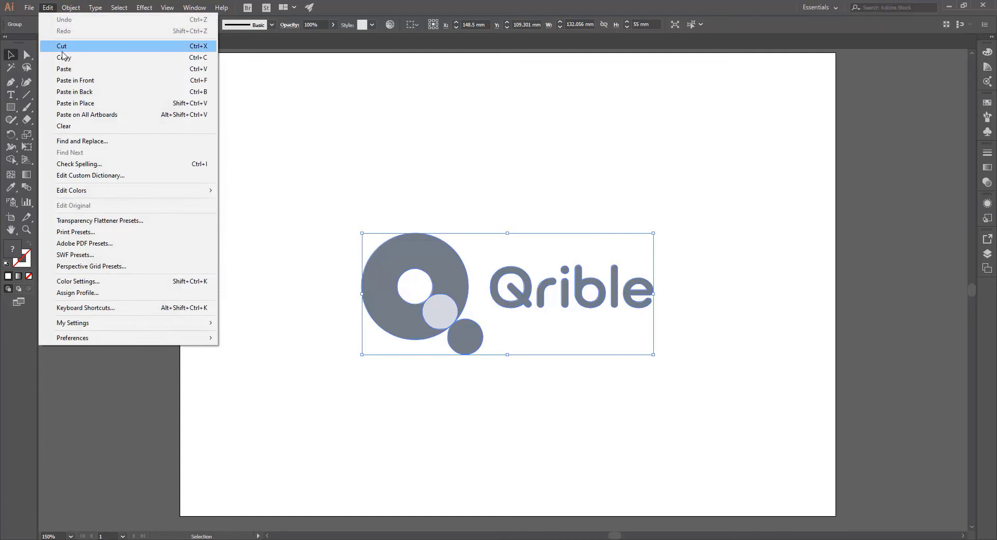
click(101, 58)
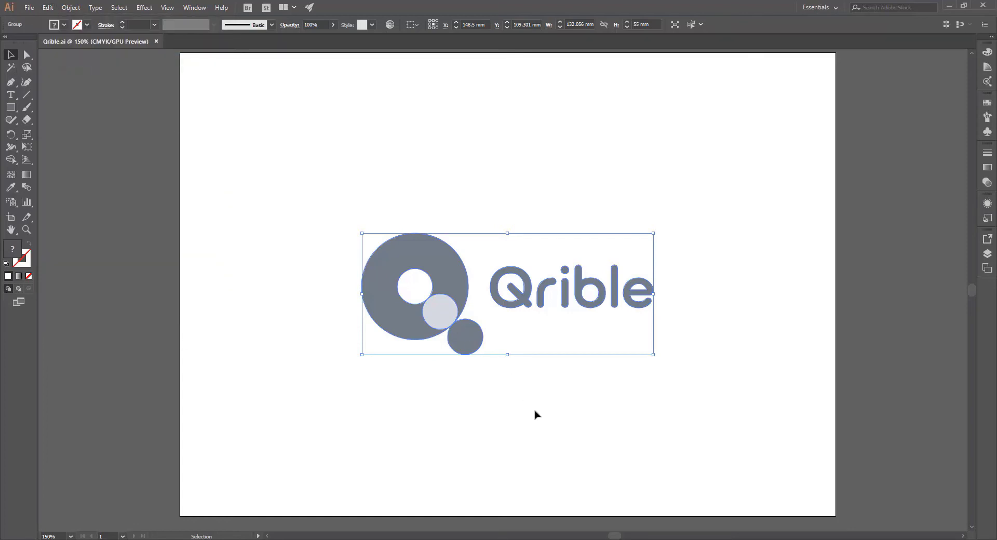
key(alt+Tab)
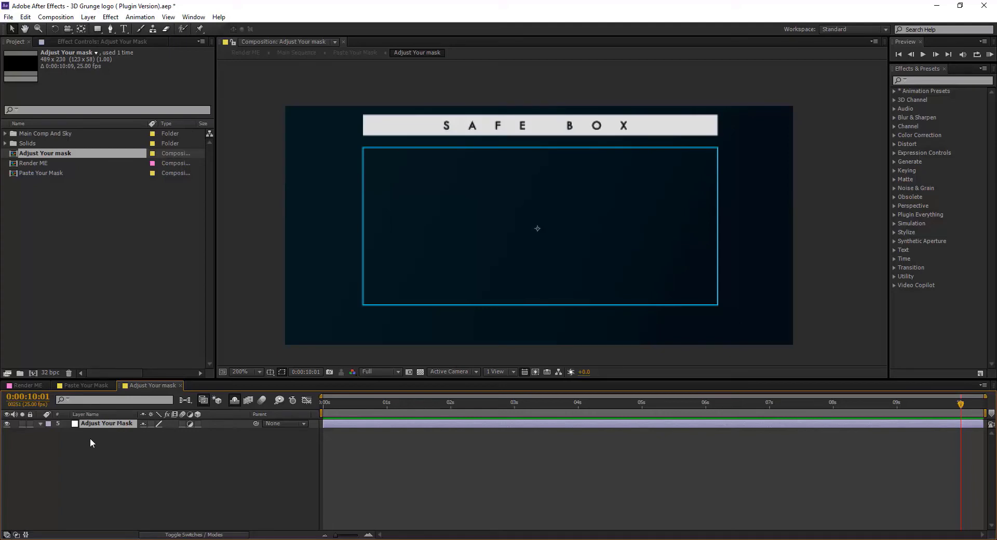
Step: Paste the Qrible logo as masks, shrink them inside the safe box, and copy them
click(26, 17)
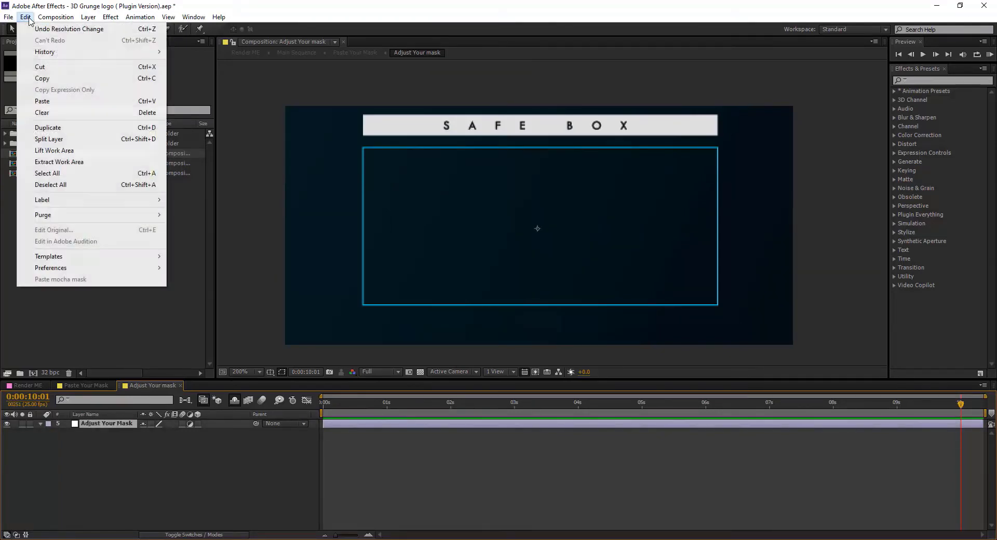
click(43, 101)
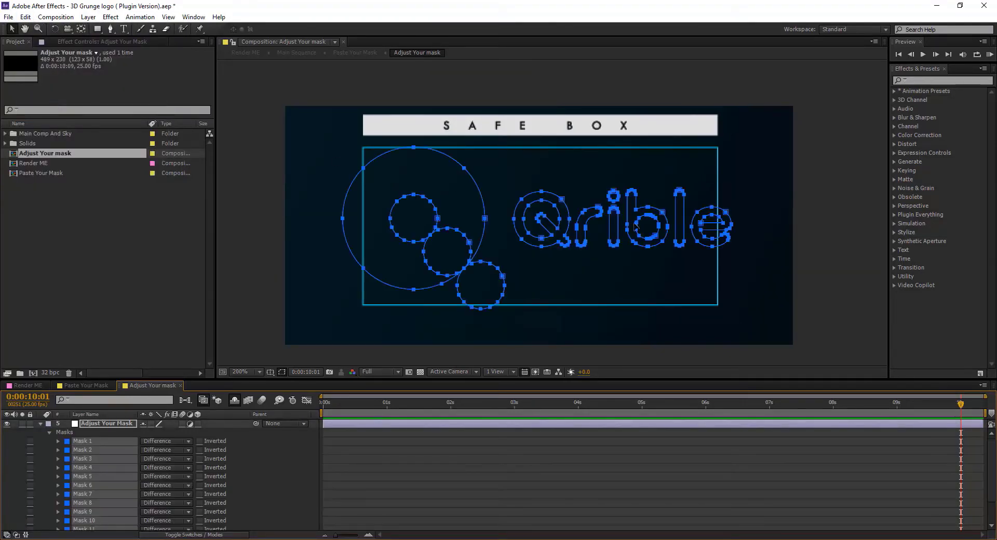
key(ctrl+t)
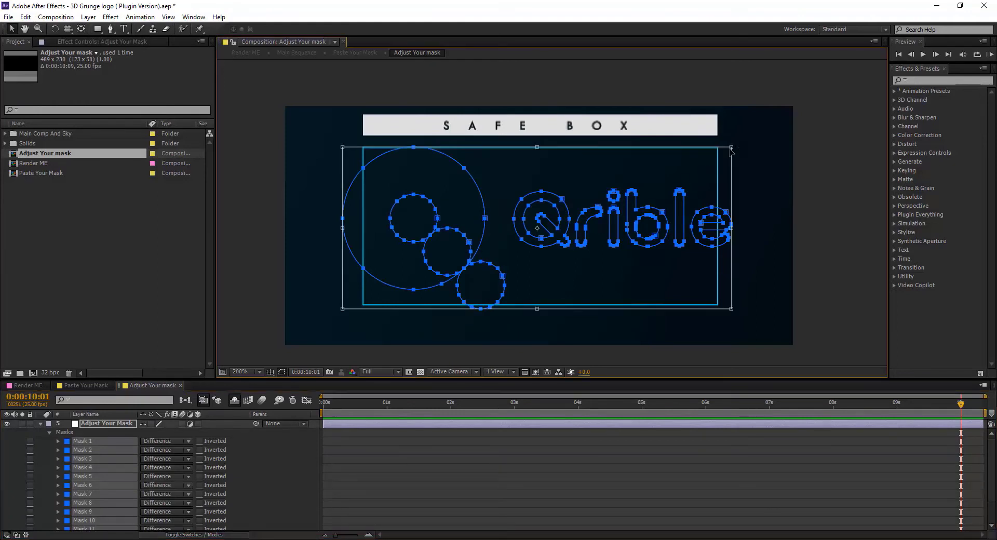
drag(733, 147, 667, 174)
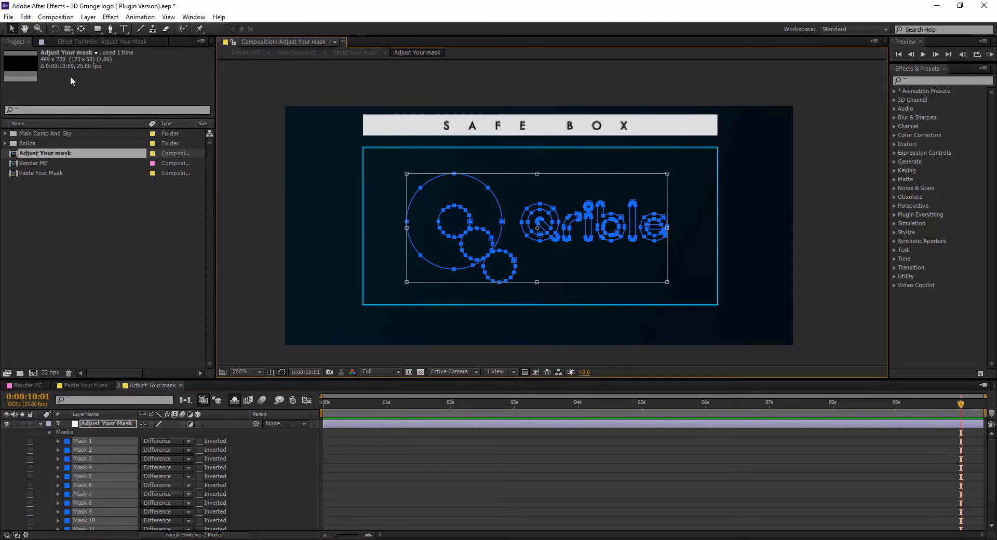
click(25, 16)
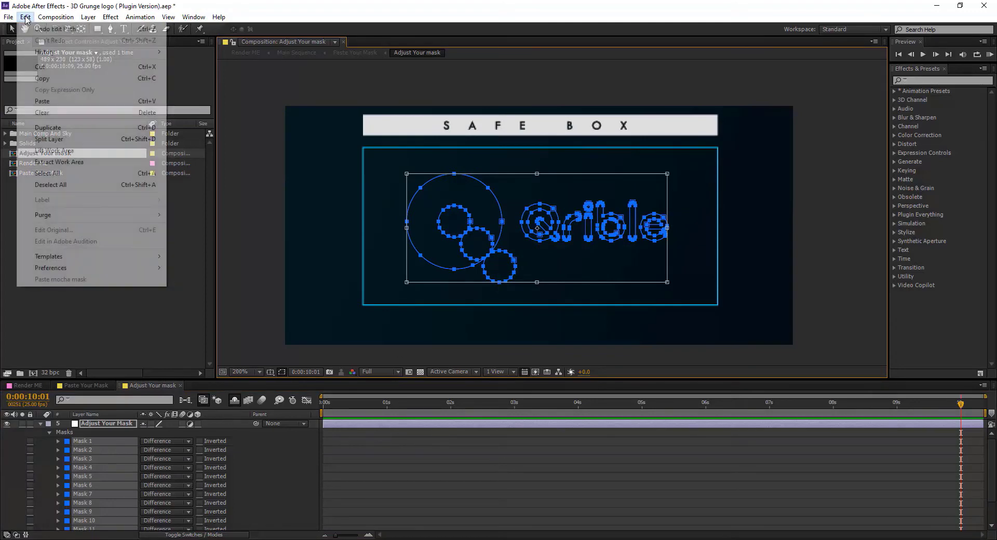
click(45, 78)
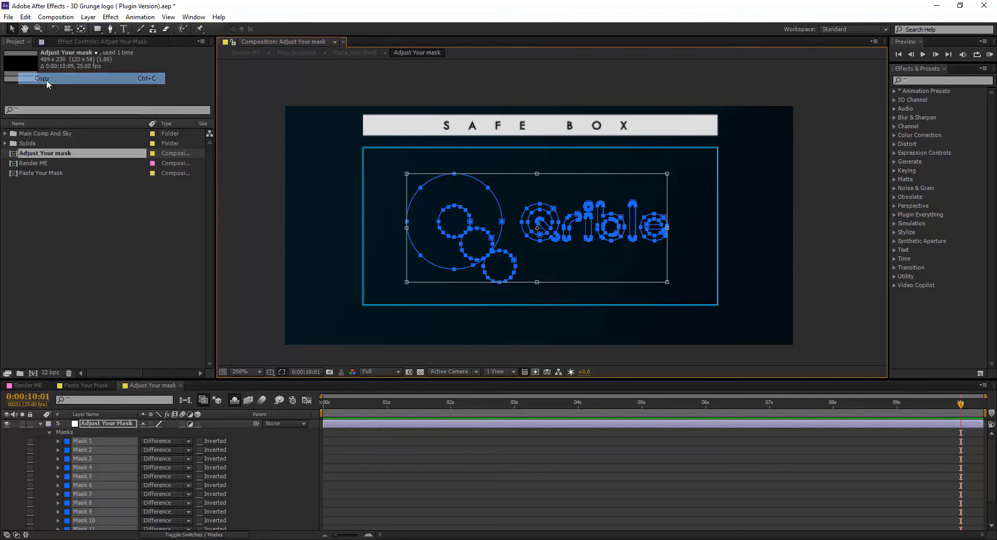
Step: Paste the copied logo masks onto the Paste Your Mask layer
double_click(42, 174)
click(99, 433)
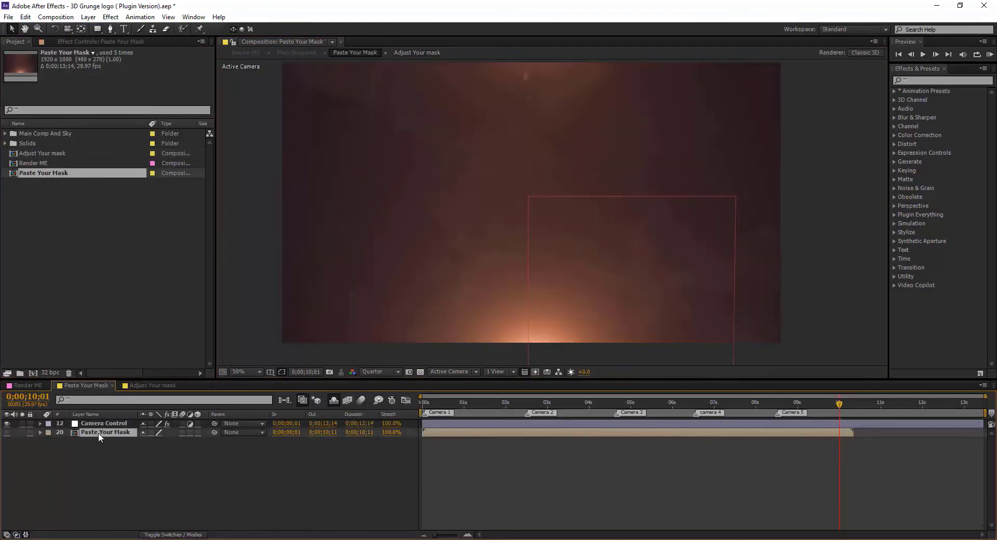
click(24, 17)
click(54, 98)
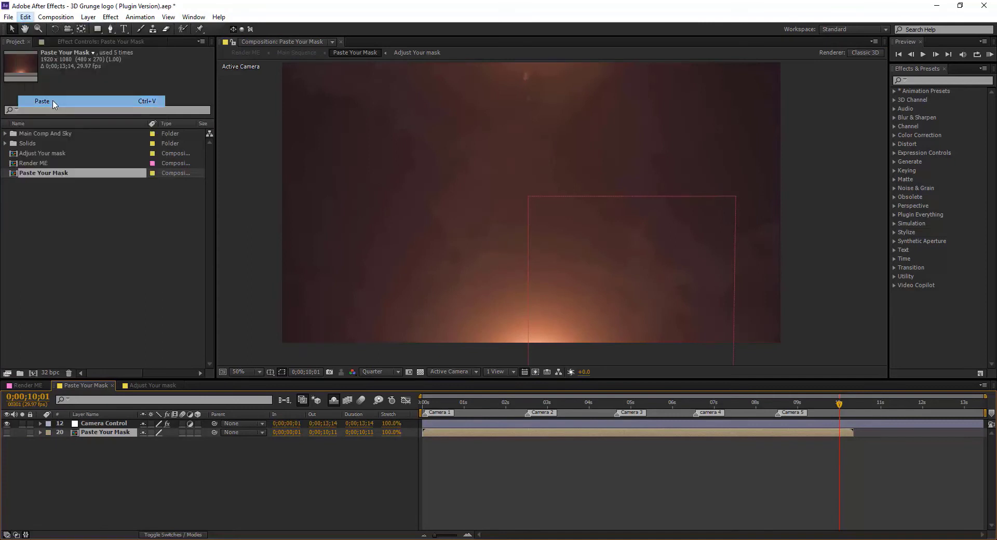
Step: Preview the logo around 2–10 seconds and set preview resolution to Half
click(807, 404)
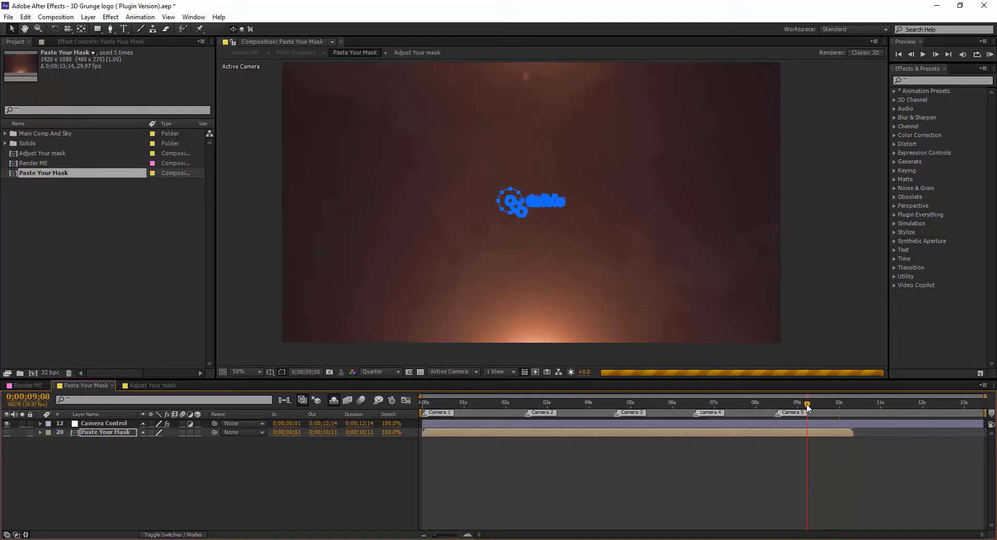
drag(807, 405, 893, 405)
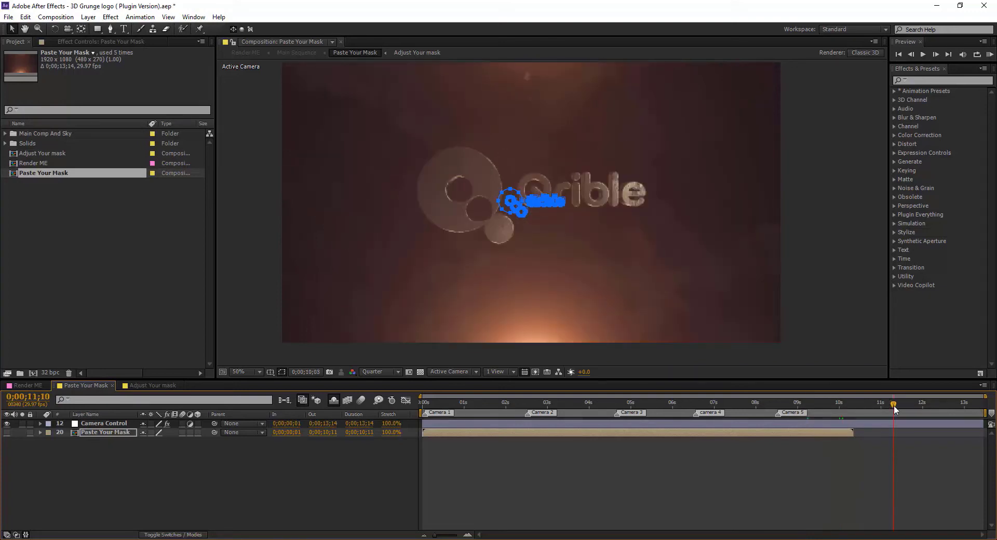
click(831, 468)
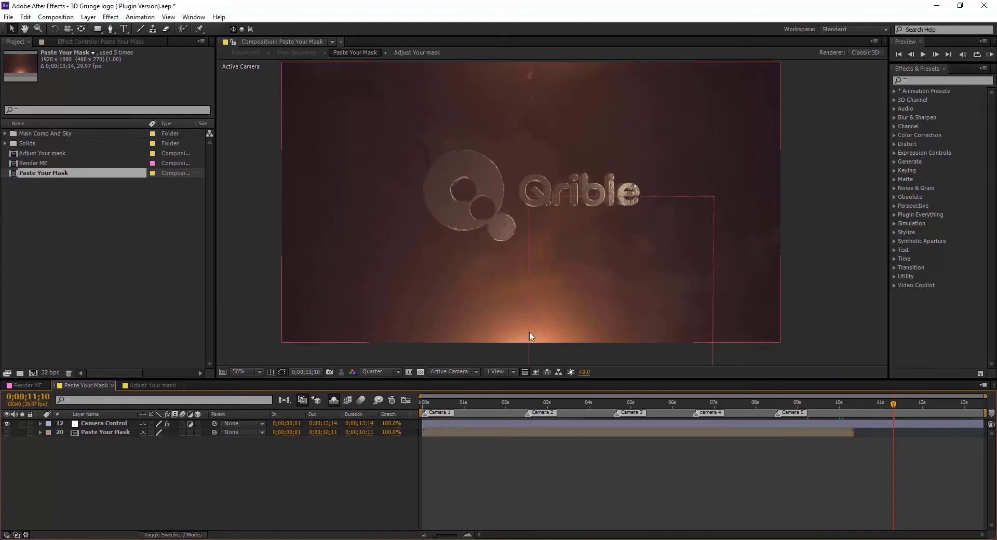
click(507, 403)
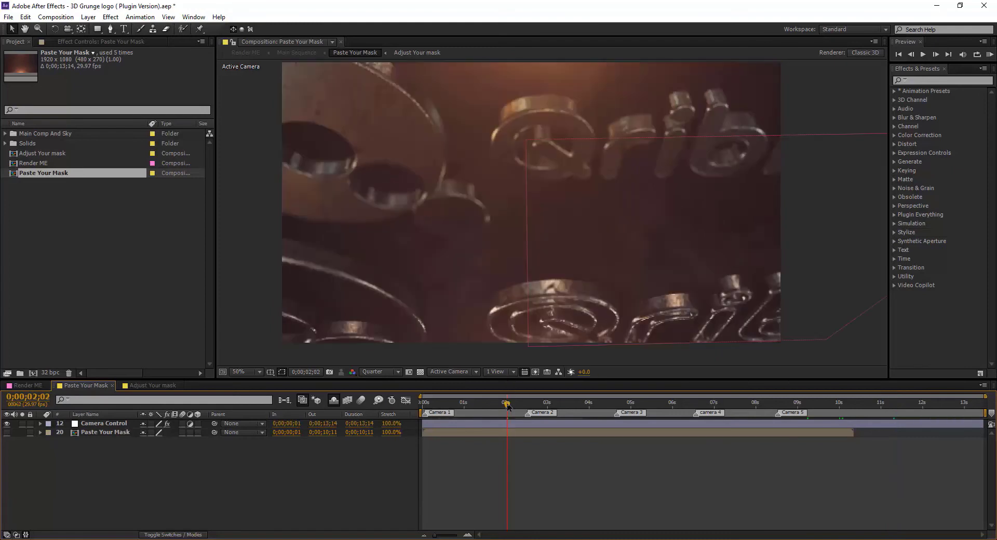
drag(508, 404, 596, 403)
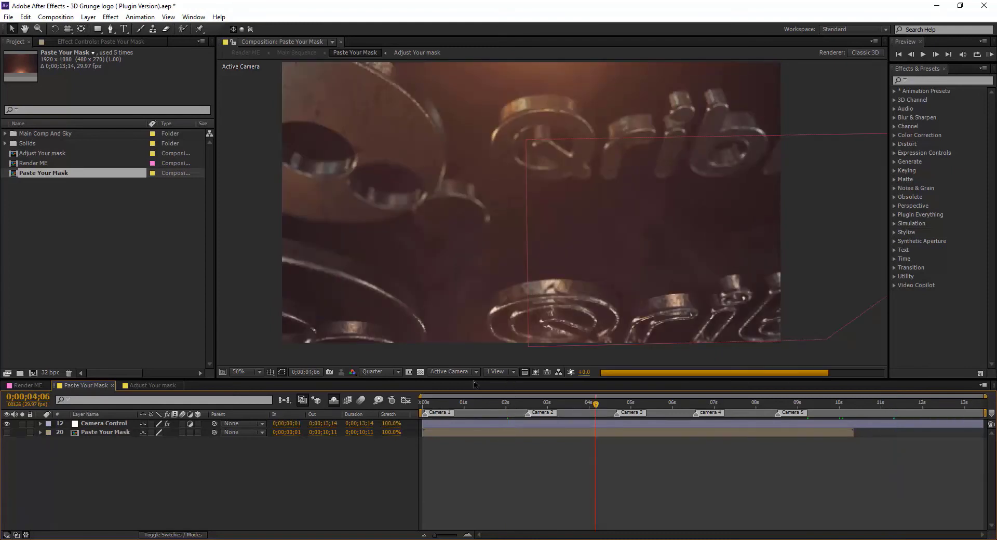
click(385, 371)
click(385, 400)
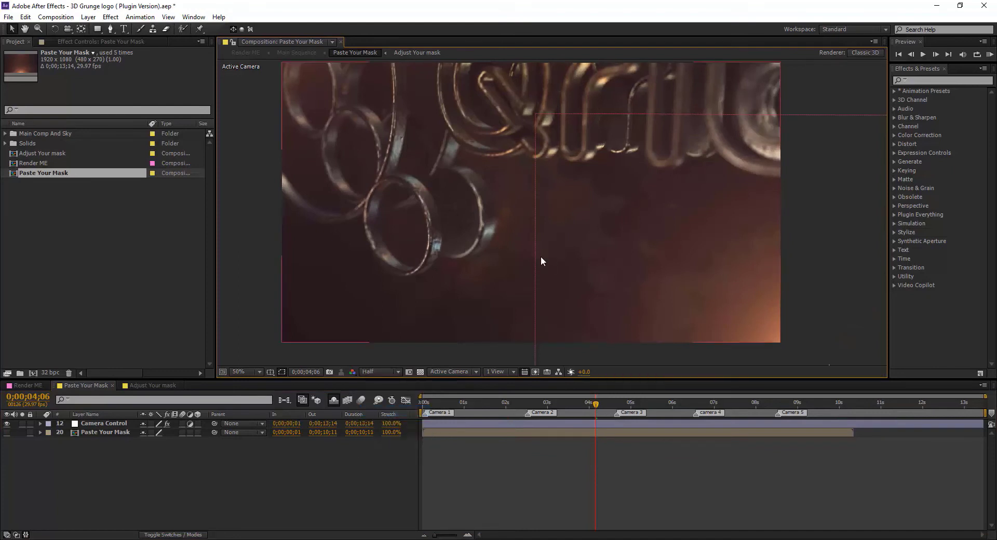
Step: Lower Camera 2's 3D Point on Camera Control and check frames at 6–8 seconds
click(113, 424)
click(99, 42)
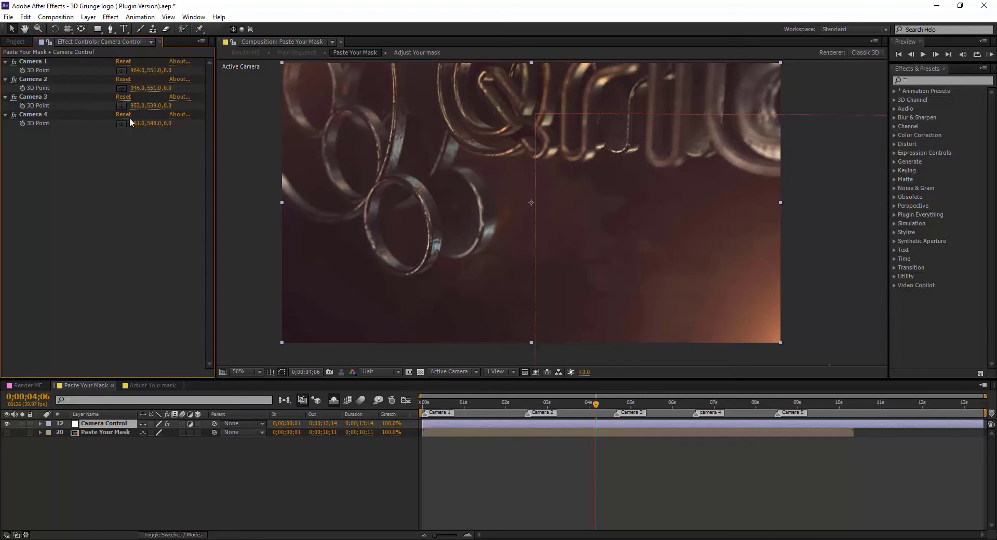
mouse_move(154, 92)
mouse_down()
mouse_move(135, 92)
mouse_move(146, 88)
mouse_up()
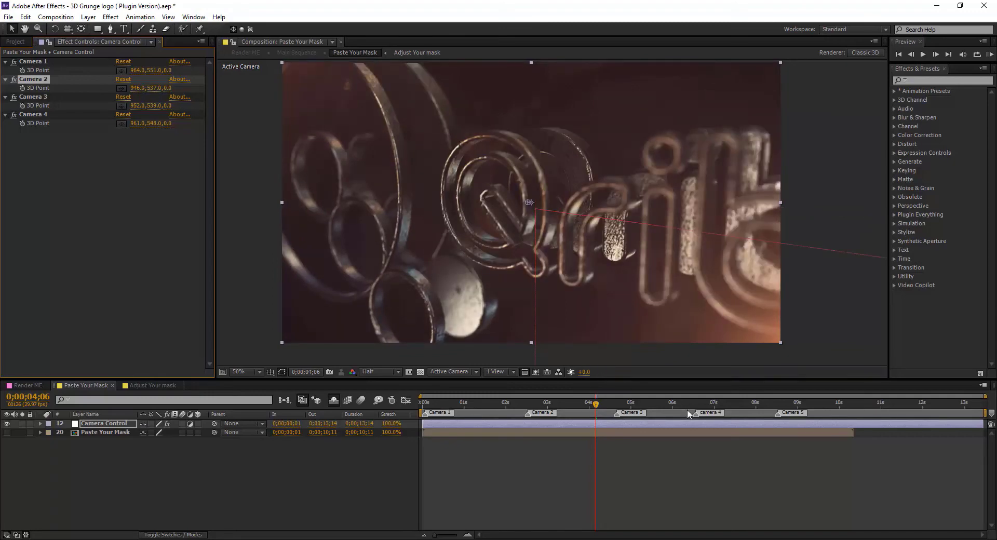
click(671, 404)
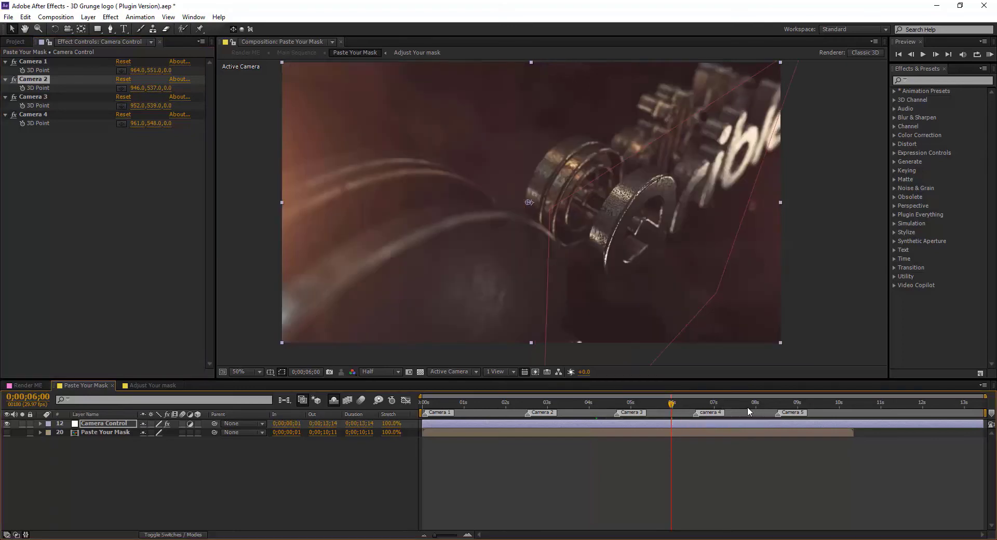
click(747, 406)
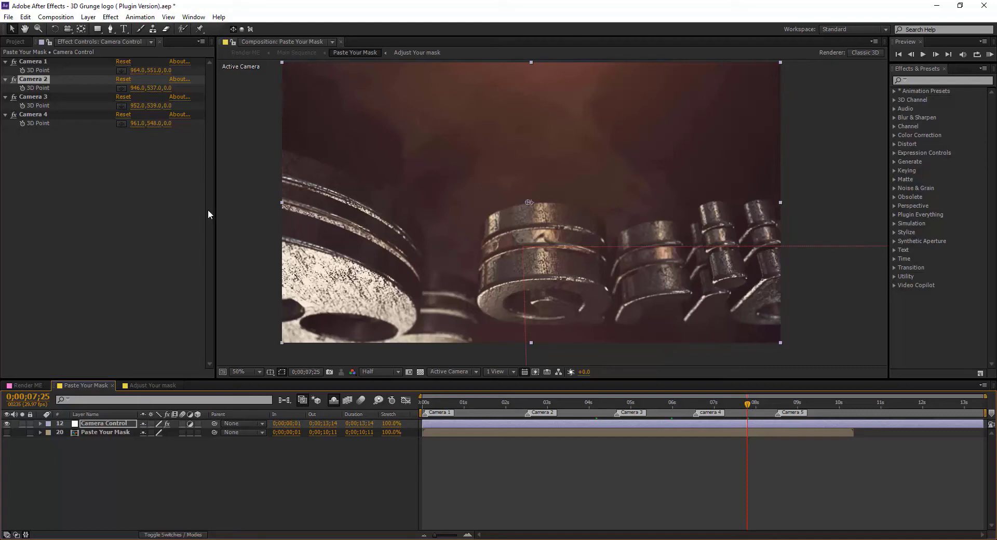
Step: Raise Camera 4's 3D Point Y, review framing at 2–4 seconds, then view Render ME
click(154, 123)
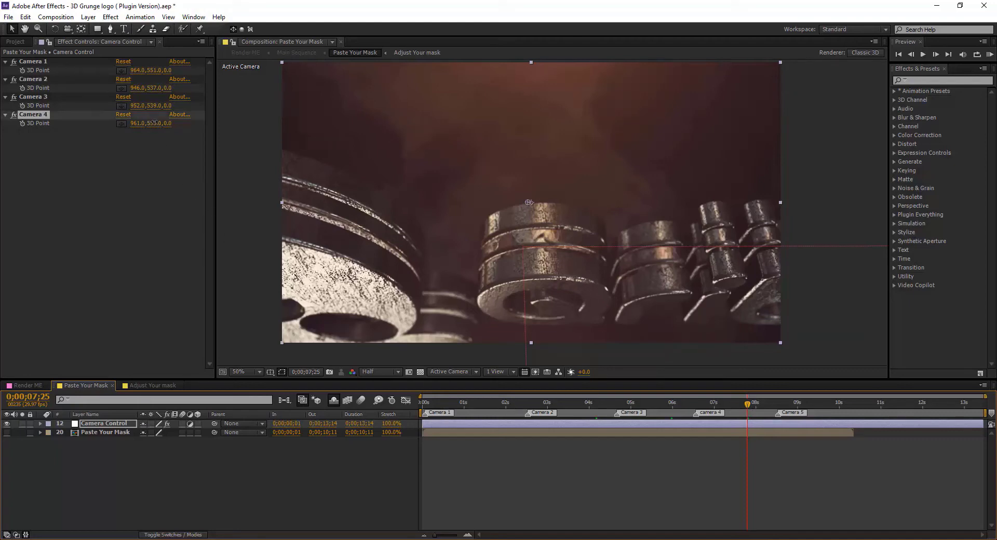
click(528, 202)
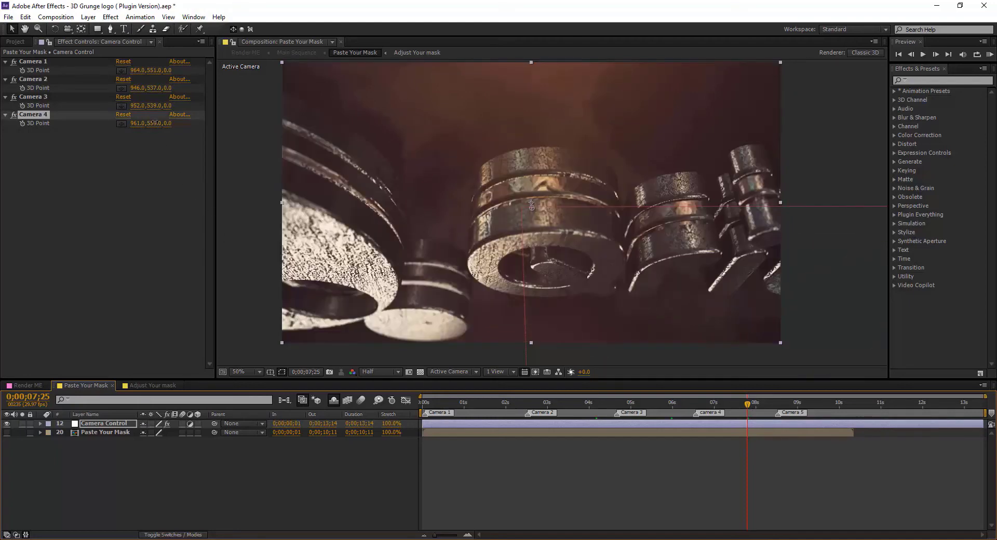
click(155, 123)
click(497, 413)
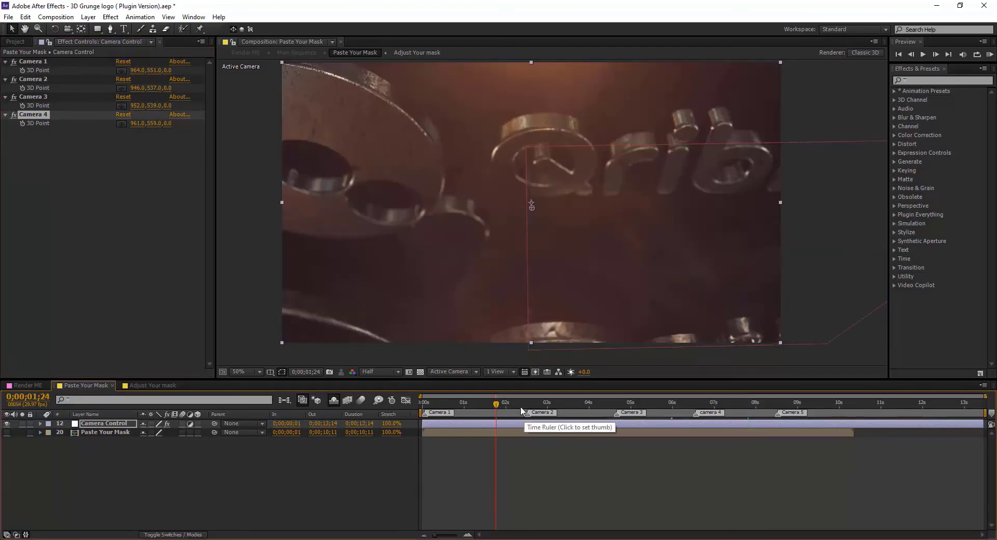
click(520, 407)
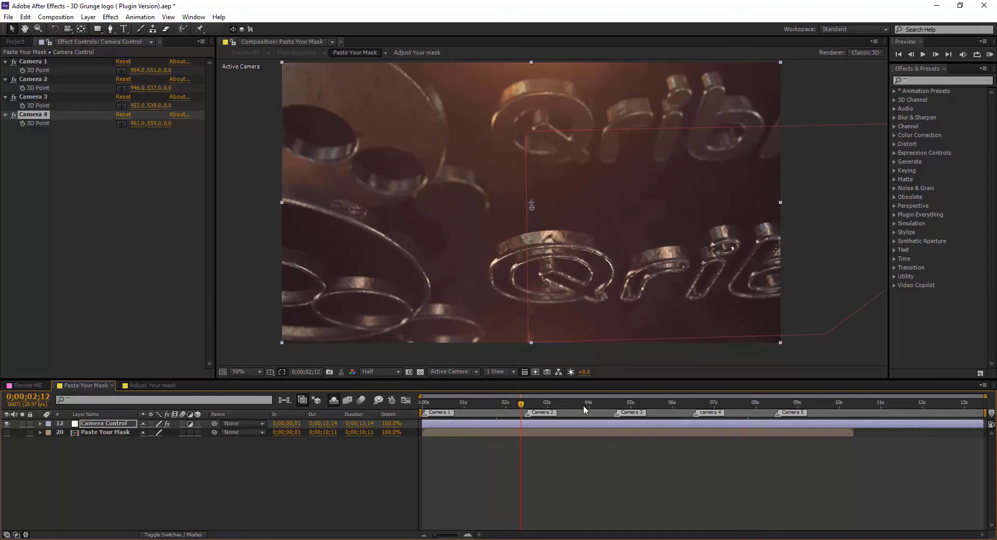
click(584, 405)
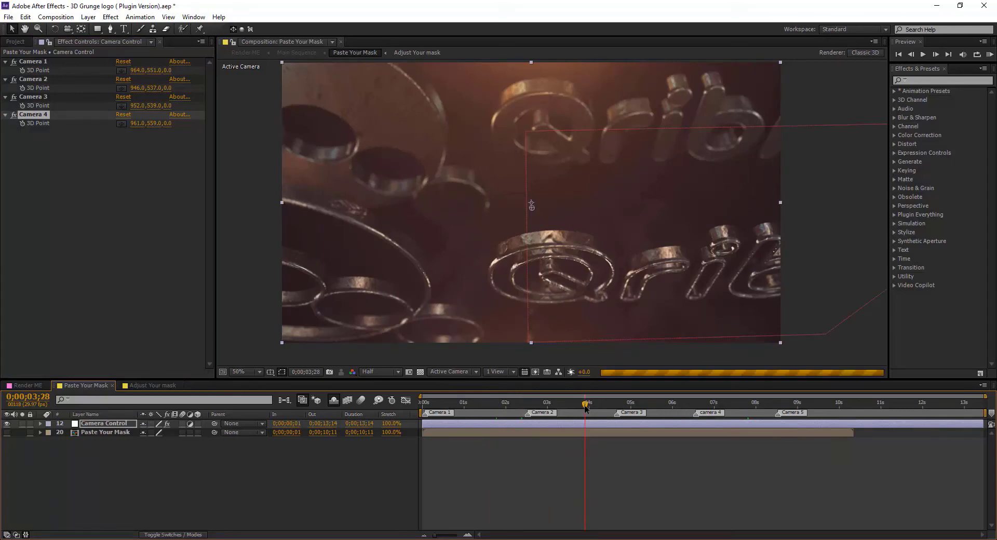
click(114, 397)
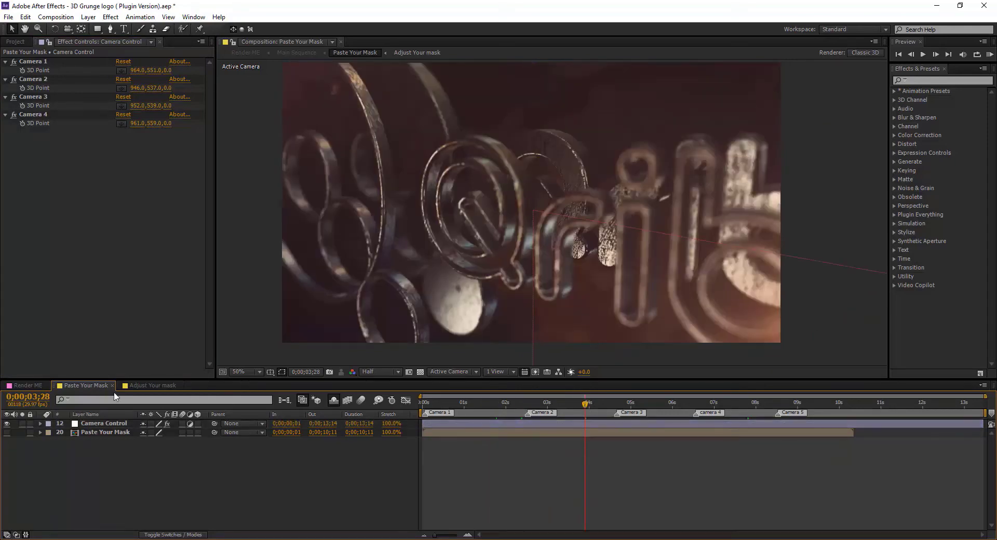
click(22, 385)
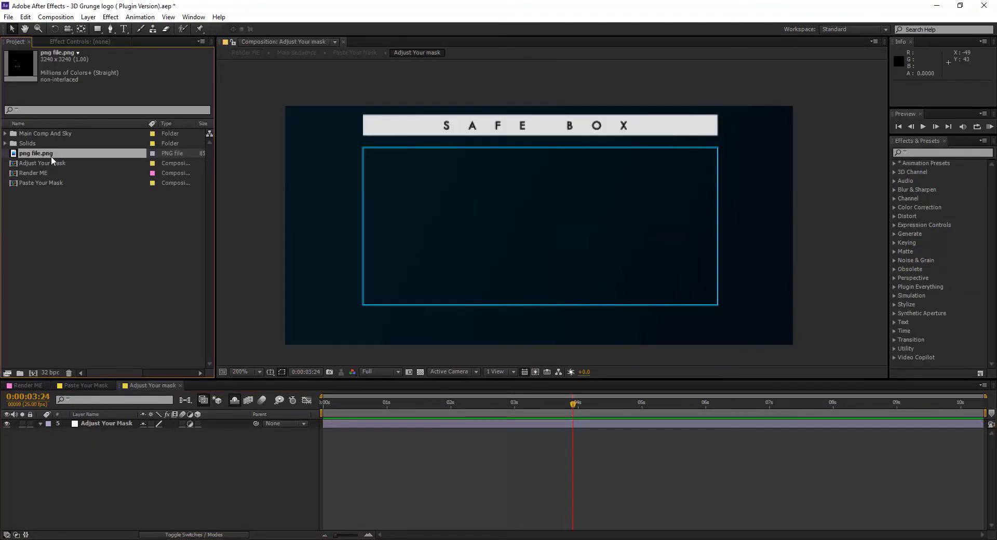
Step: Add png file.png to the Adjust Your mask composition at 8% scale inside the safe box
key(comma)
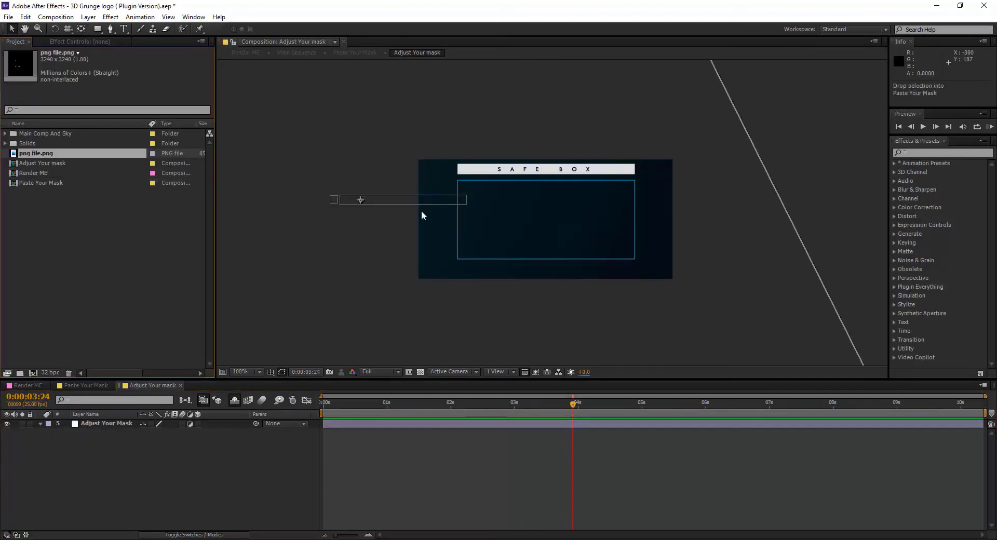
drag(540, 229, 540, 229)
key(s)
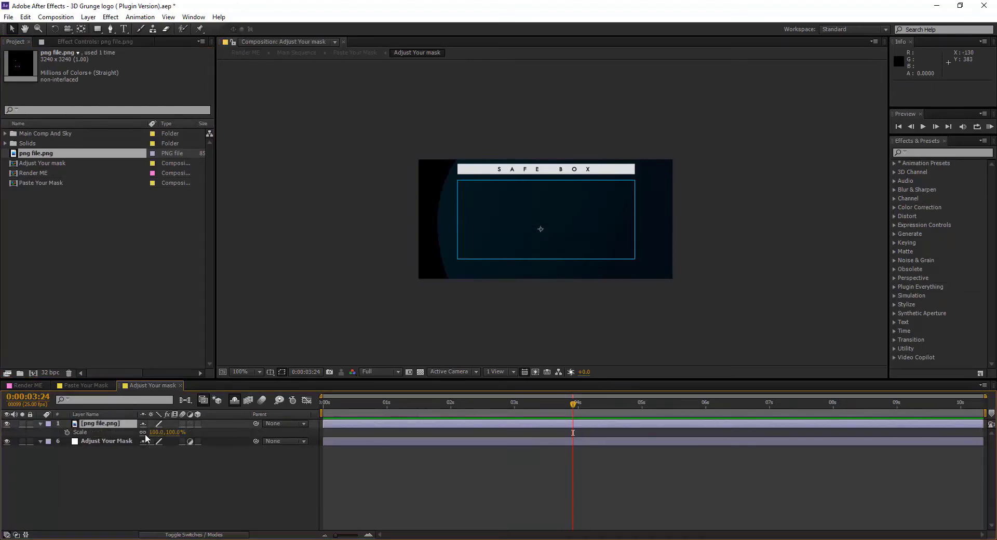
drag(155, 432, 136, 432)
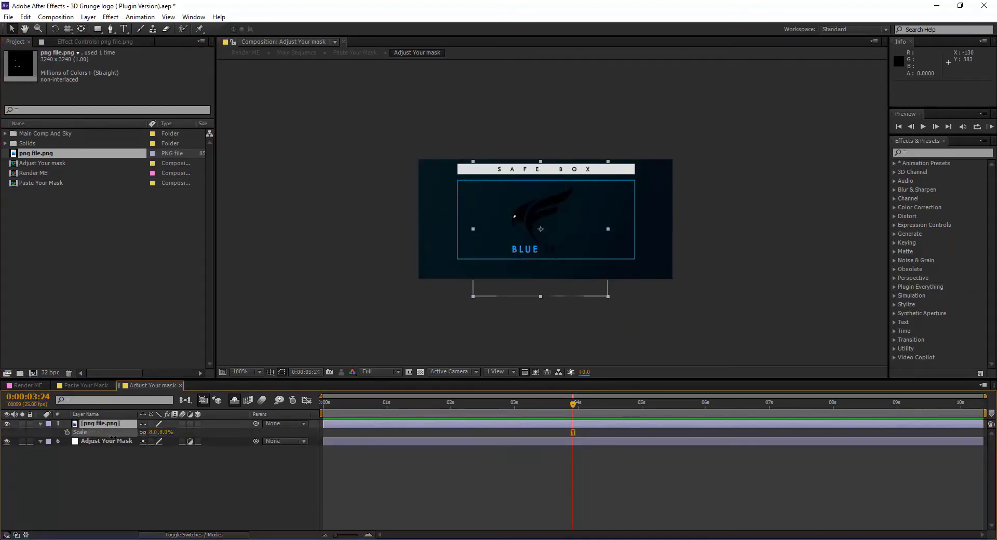
key(period)
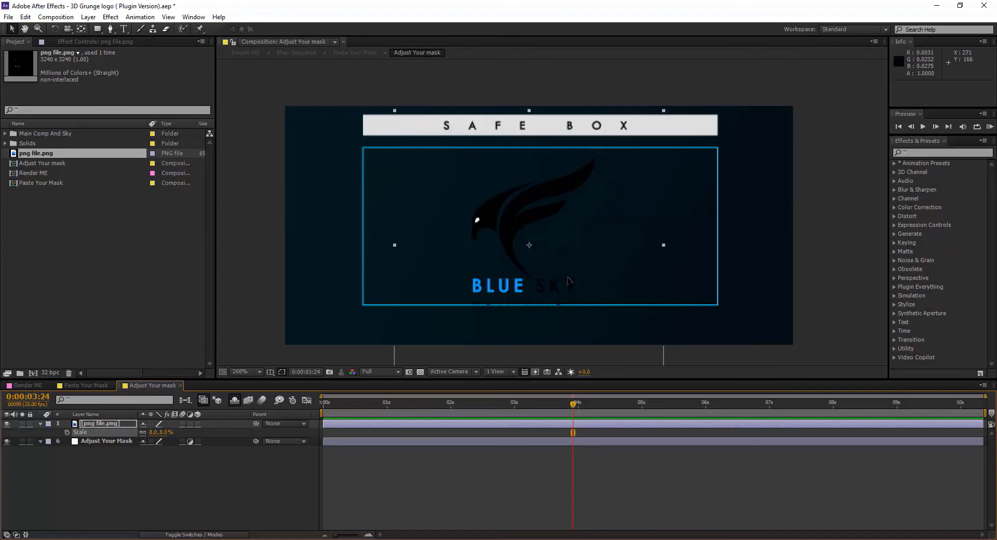
drag(568, 281, 577, 271)
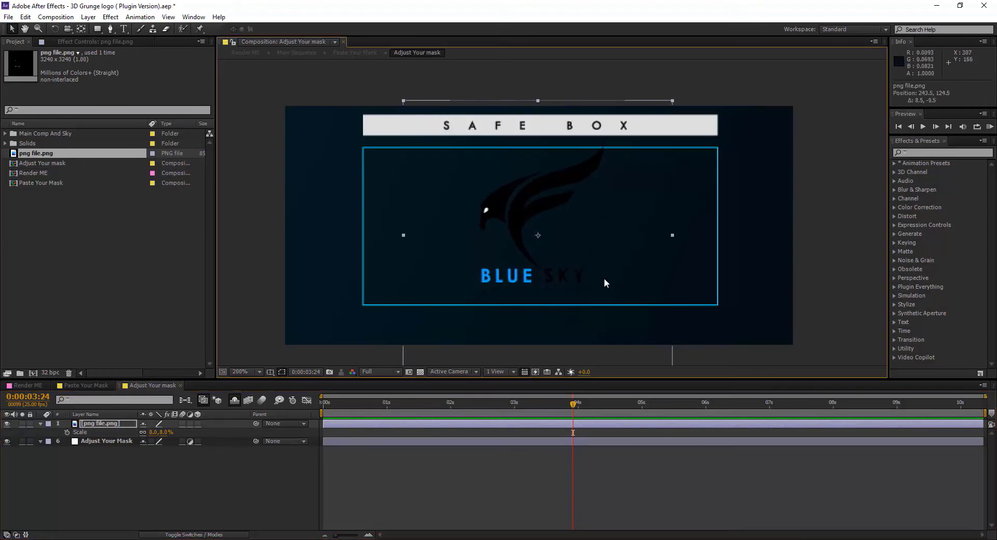
Step: Auto-trace the Blue Sky logo layer into masks
click(102, 425)
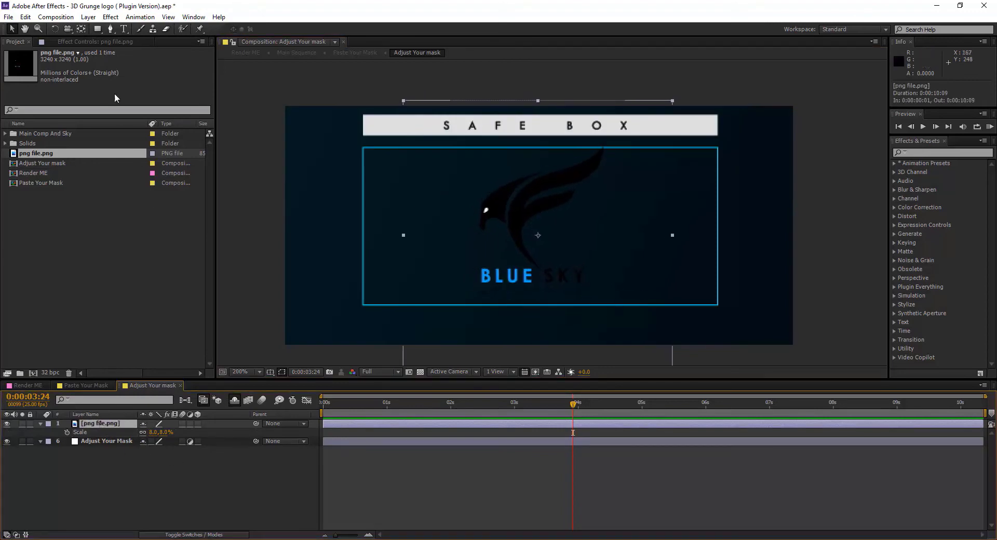
click(88, 17)
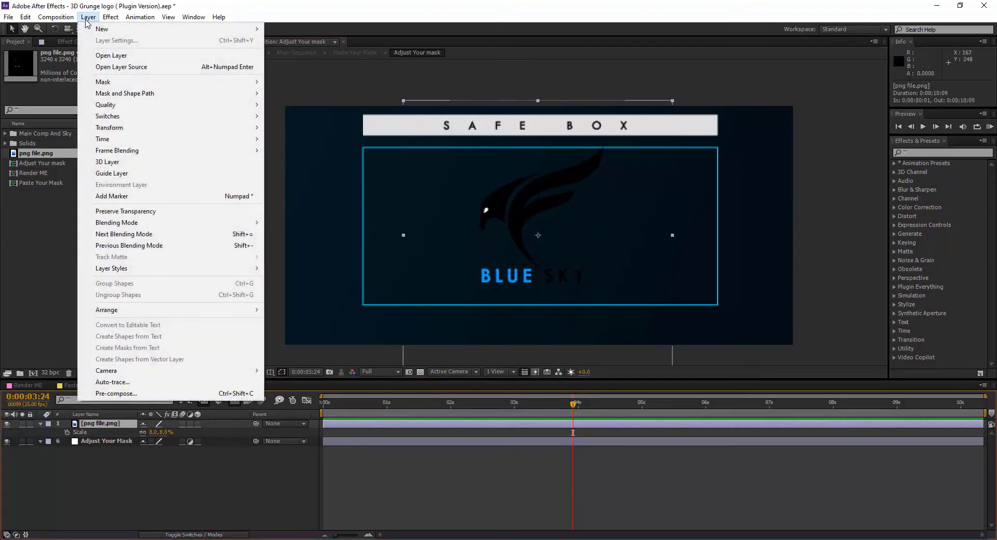
click(124, 382)
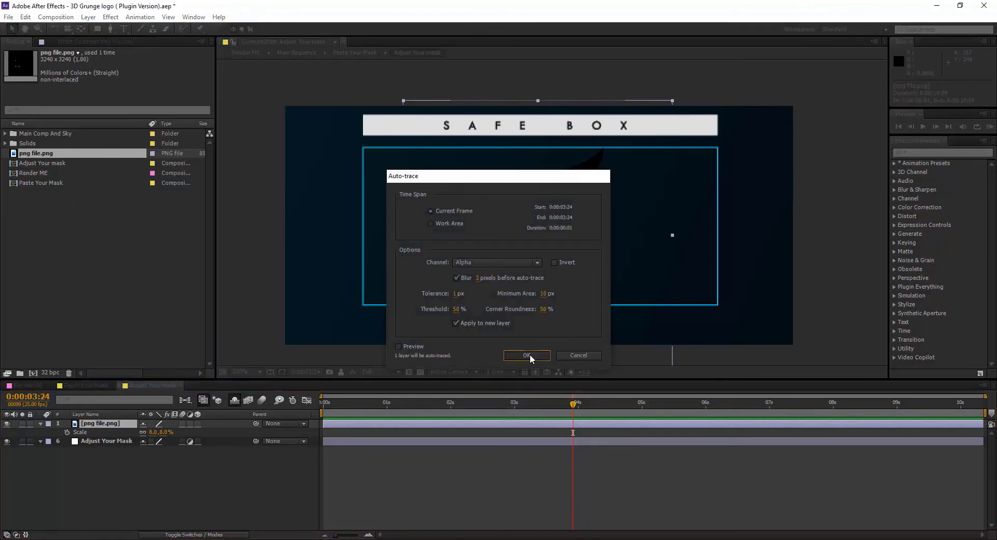
click(527, 355)
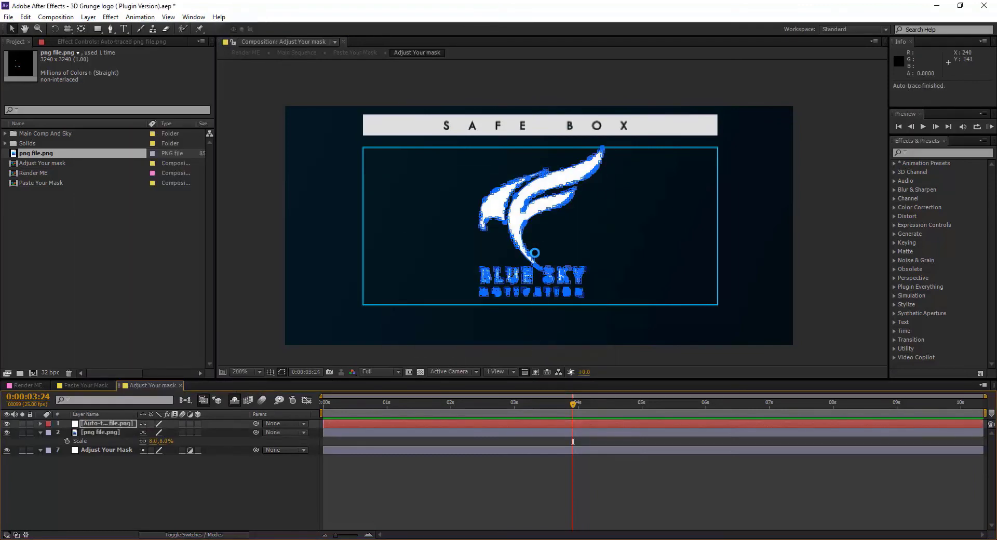
Step: Select and copy all masks of the auto-traced logo layer
scroll(535, 253, down, 1)
click(98, 424)
key(m)
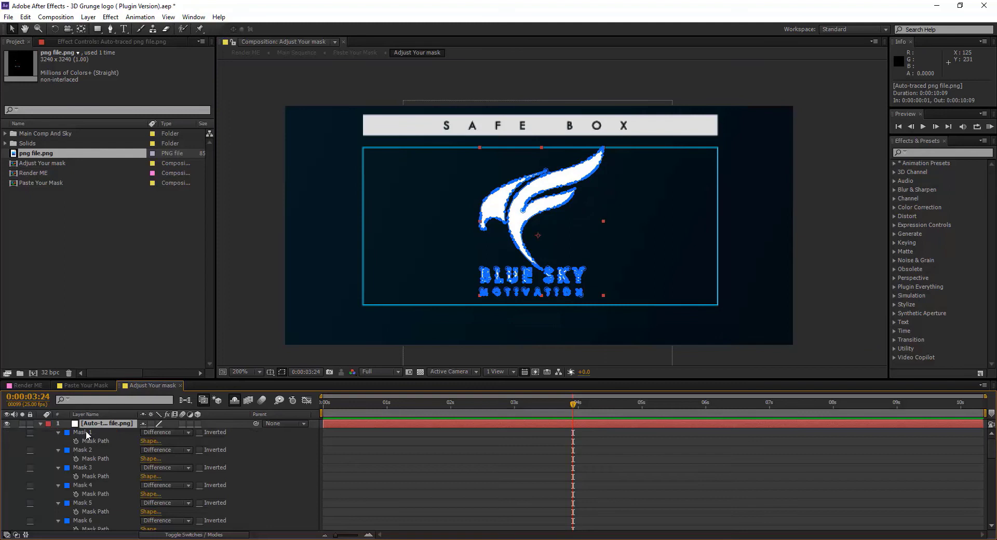
click(85, 431)
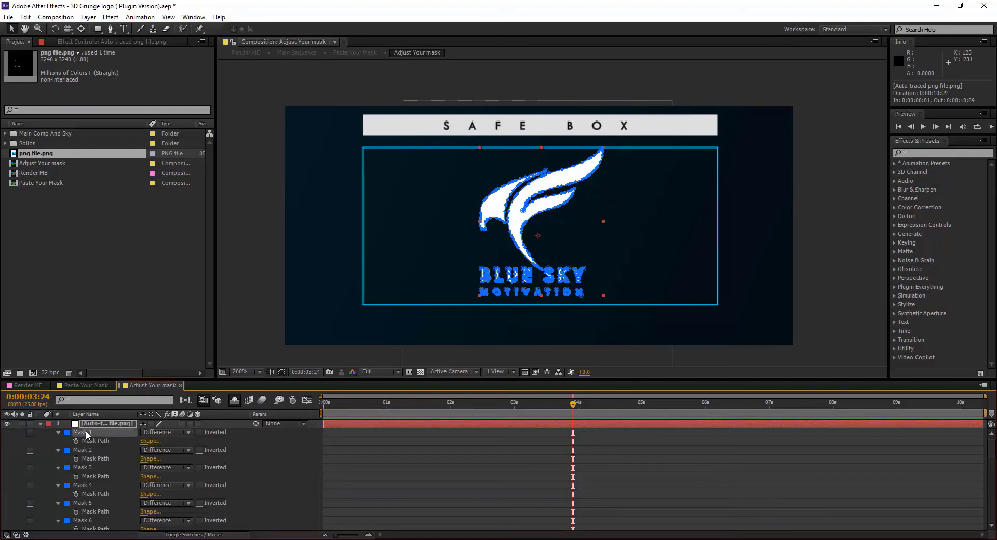
key(ctrl+a)
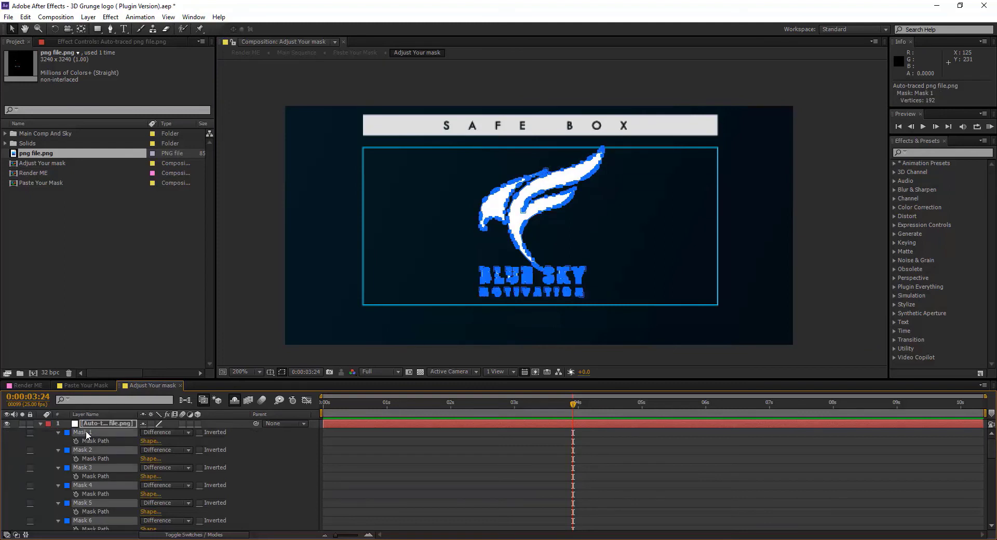
click(25, 17)
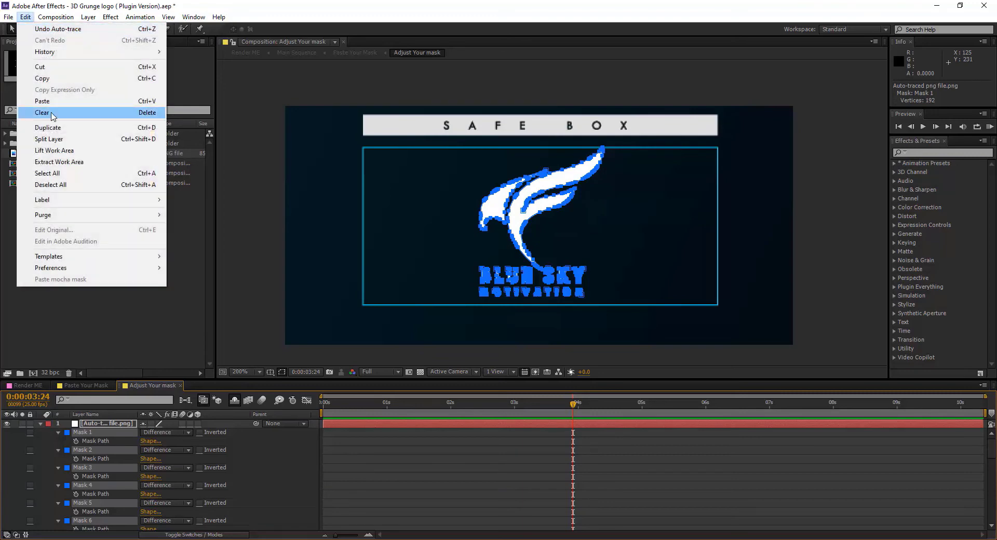
click(42, 78)
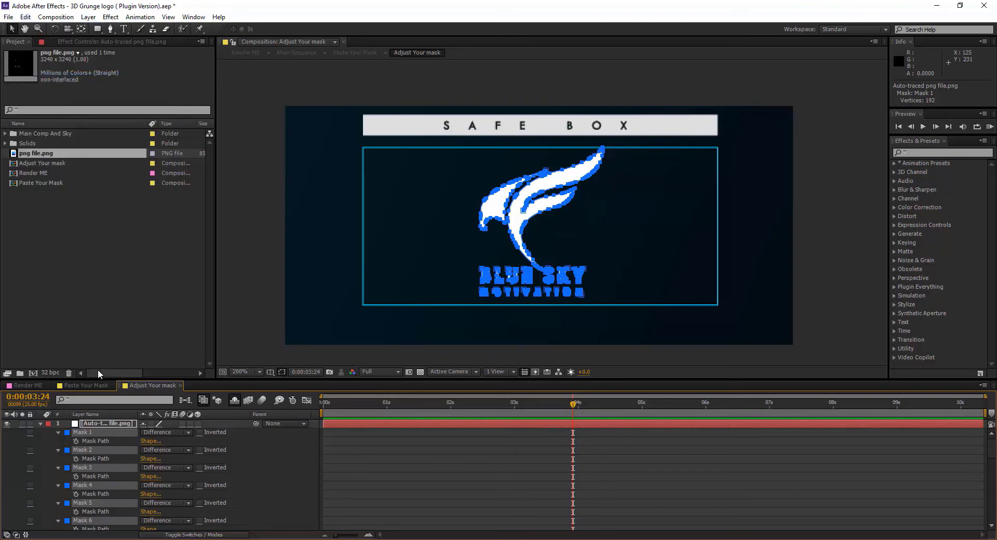
Step: Delete the auto-traced layer and the png file.png layer
key(Delete)
click(114, 429)
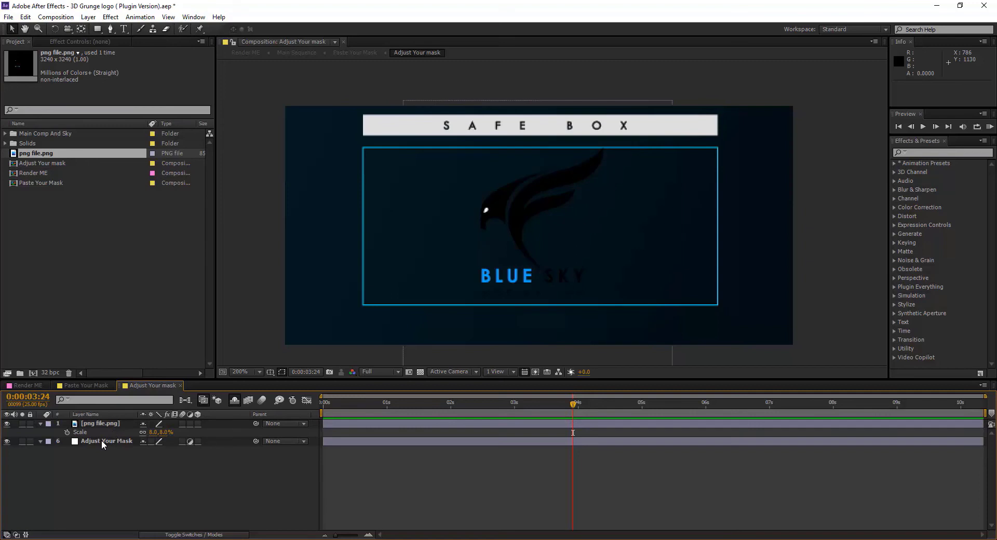
click(101, 440)
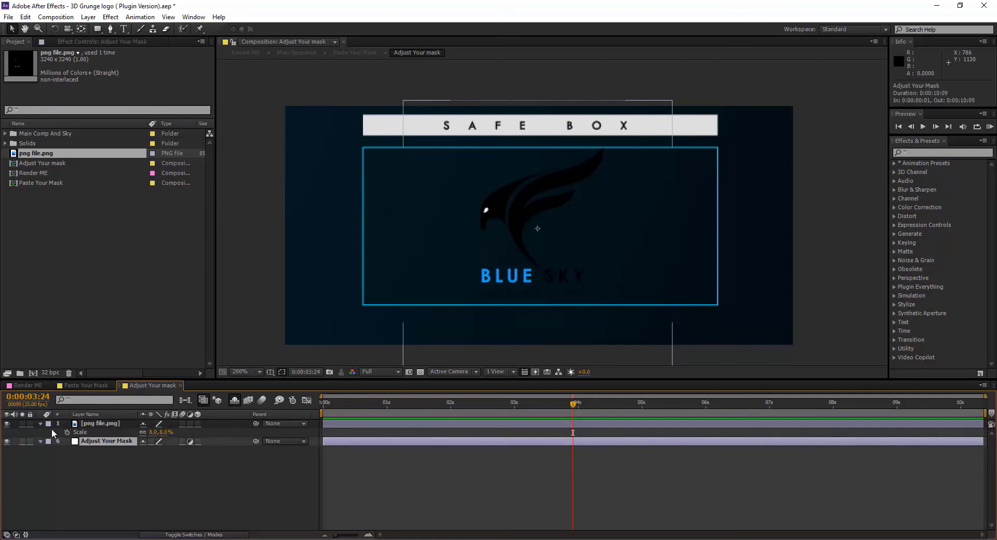
click(93, 423)
key(Delete)
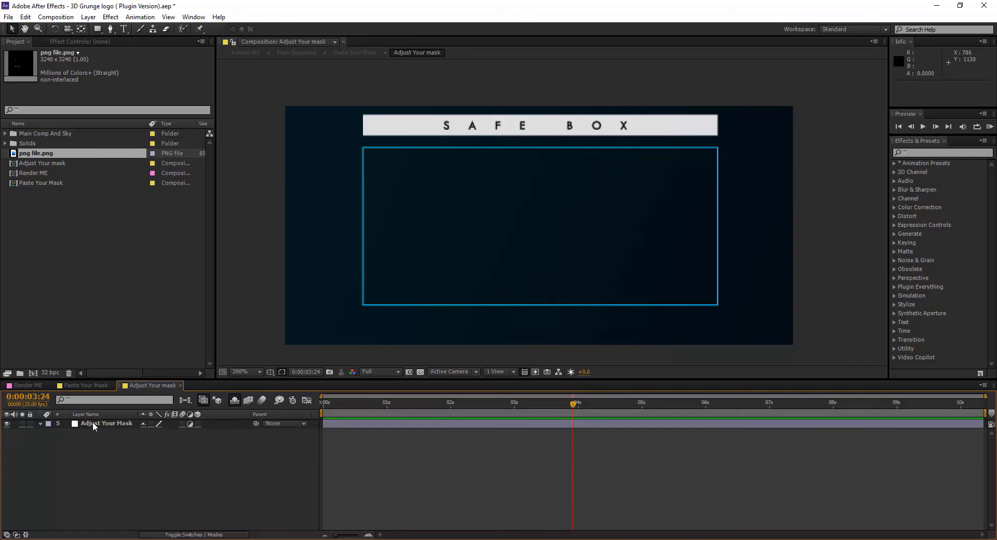
Step: Show the masks on Adjust Your Mask and free-transform the Blue Sky logo masks to resize them
click(93, 423)
key(m)
scroll(532, 229, down, 3)
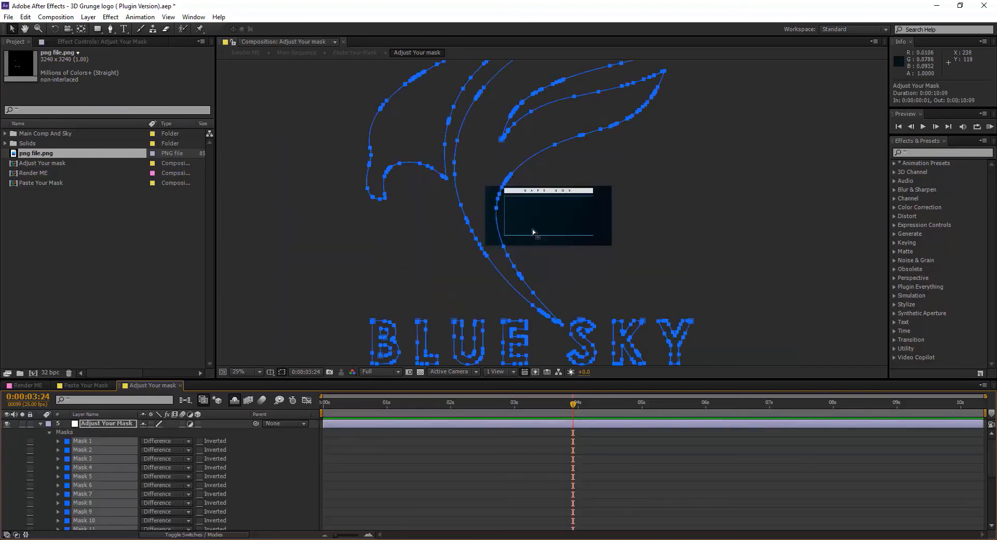
scroll(566, 197, down, 2)
scroll(577, 156, up, 1)
double_click(583, 140)
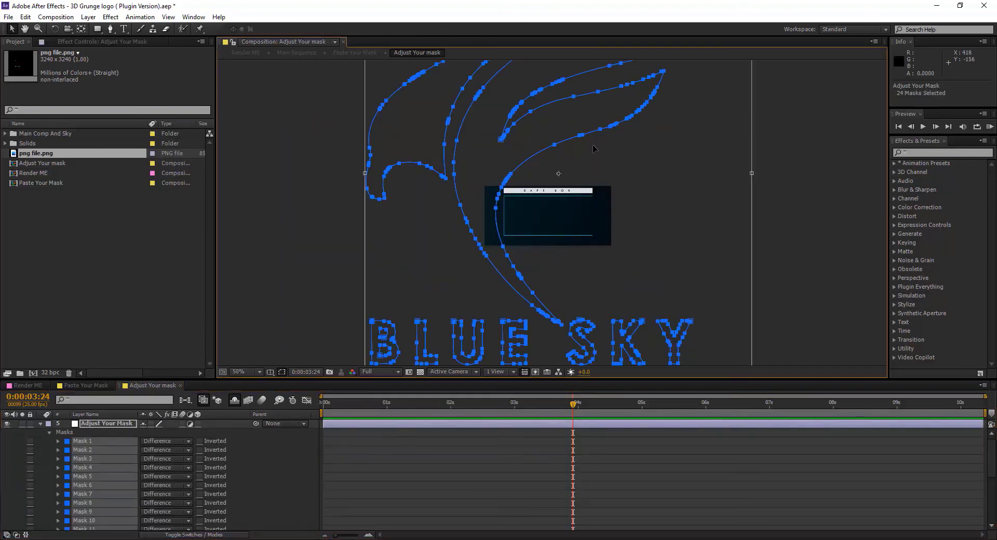
mouse_move(568, 207)
mouse_down()
mouse_move(675, 99)
mouse_move(537, 290)
mouse_up()
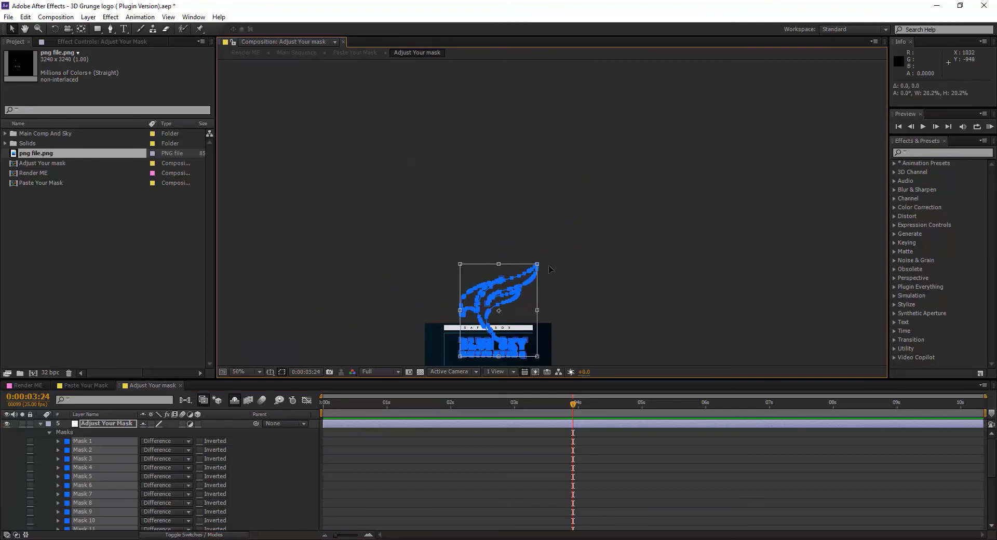
Step: Move the logo masks down into the safe box and shrink them to about 85 percent
scroll(519, 325, up, 1)
scroll(545, 221, up, 1)
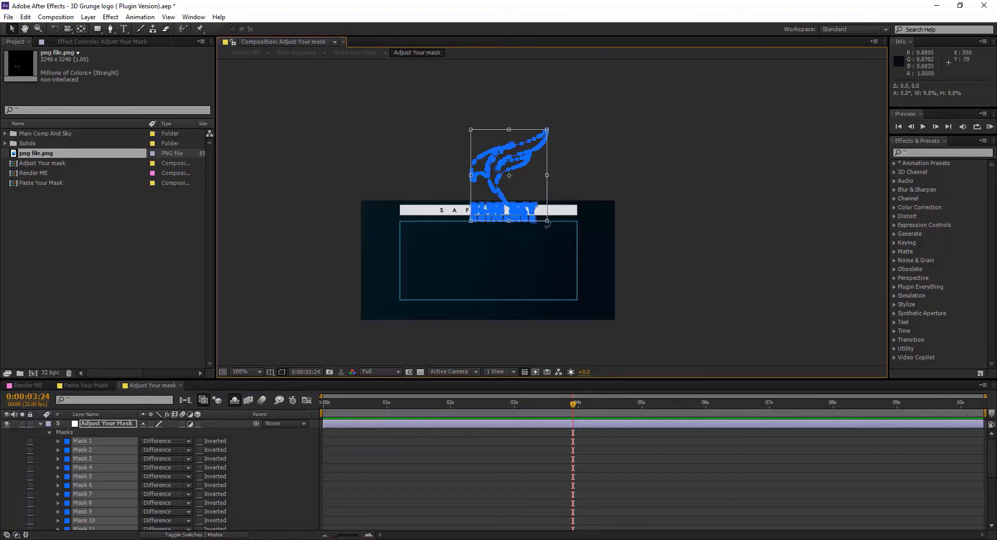
scroll(562, 204, up, 2)
drag(561, 204, 606, 154)
drag(498, 125, 462, 285)
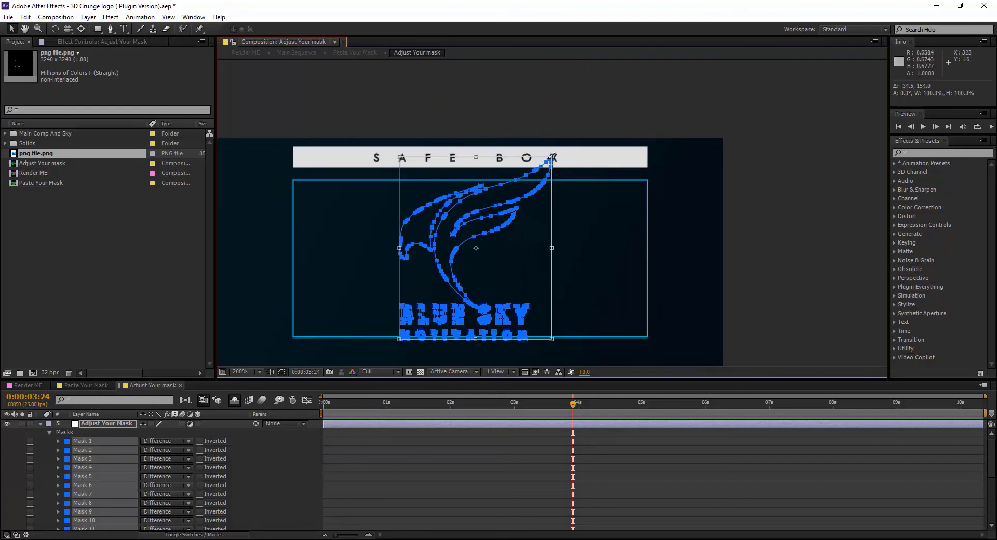
drag(551, 157, 528, 184)
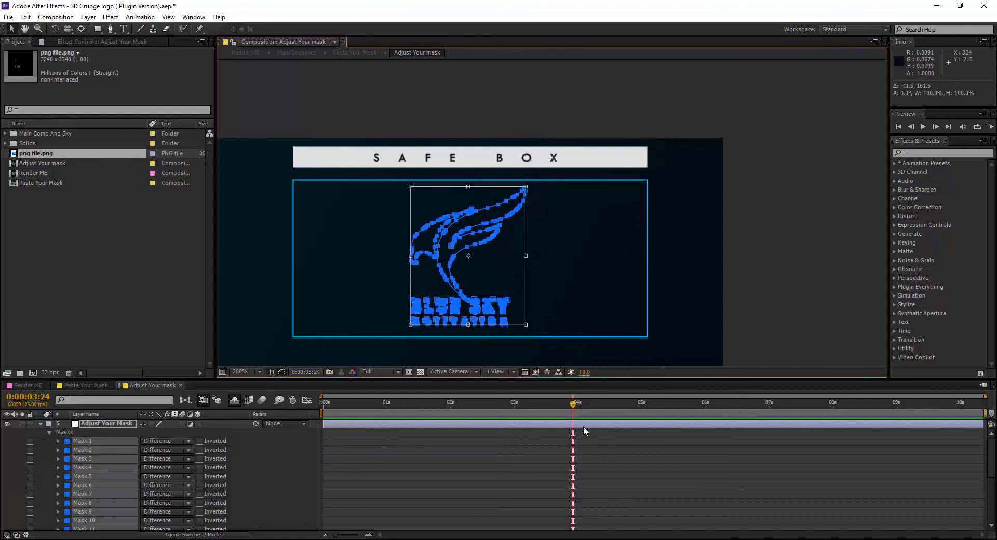
click(577, 443)
Step: Copy all the Blue Sky masks and switch to the Paste Your Mask composition
click(82, 442)
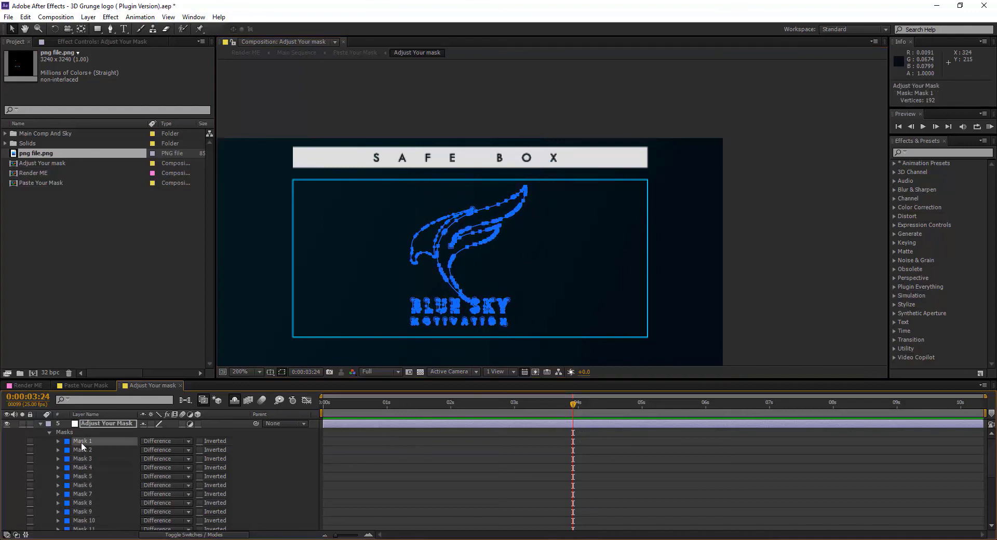
key(ctrl+a)
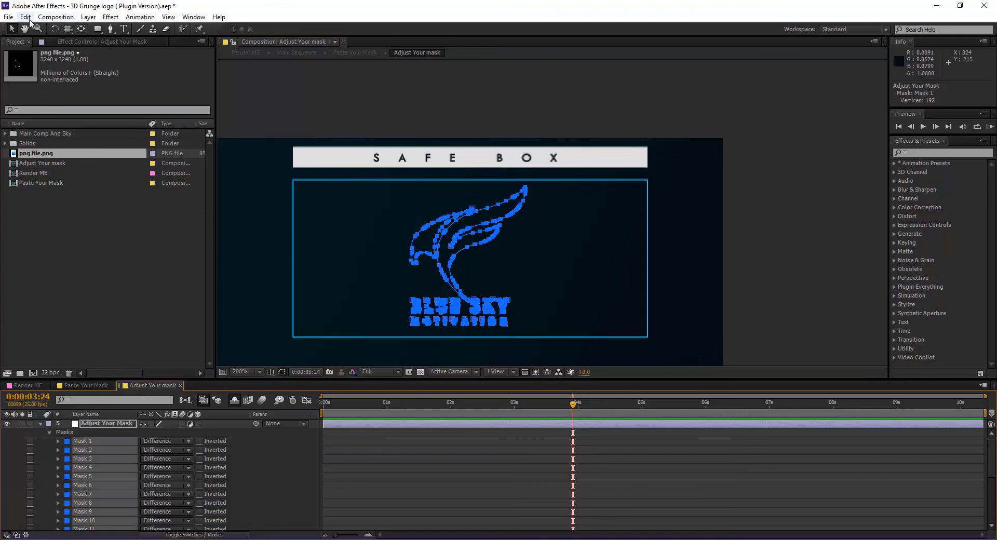
click(25, 17)
click(45, 79)
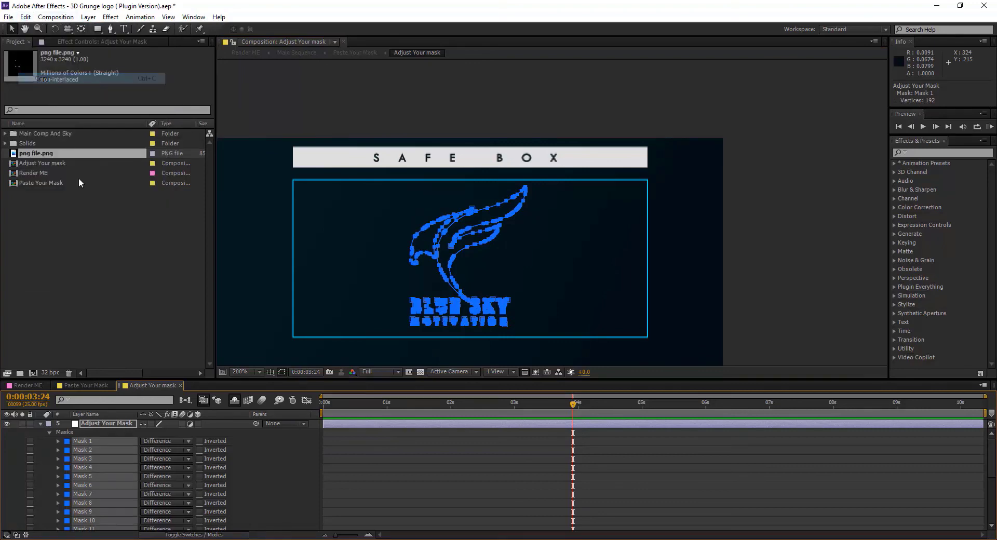
click(90, 387)
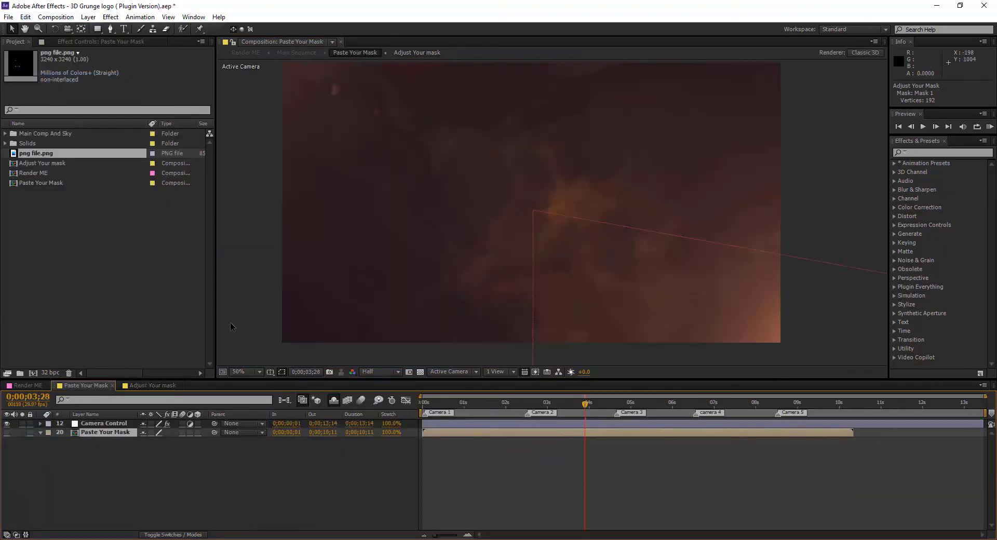
Step: Paste the Blue Sky masks onto Paste Your Mask, then preview at about 5.6s, 8s, 9;20 and 11;26
click(25, 17)
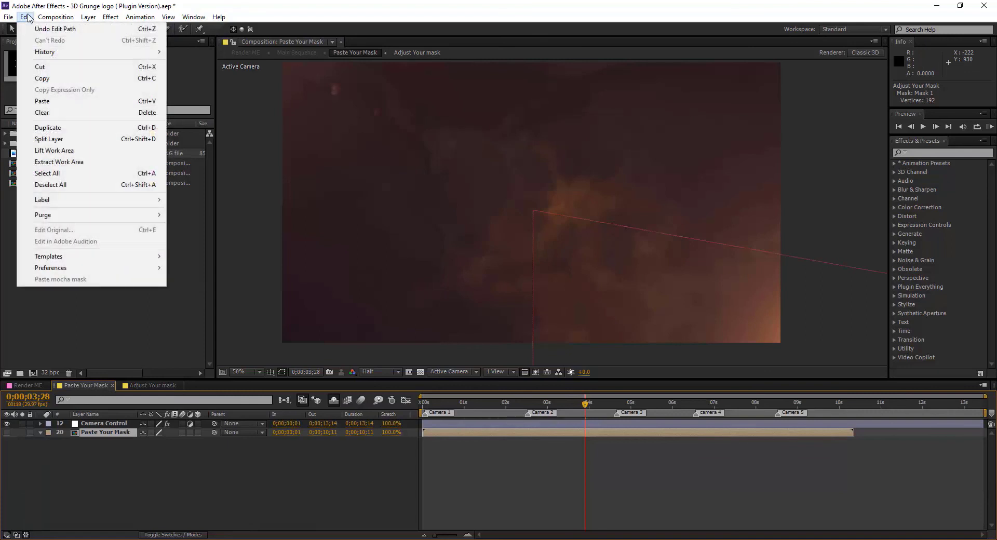
click(46, 101)
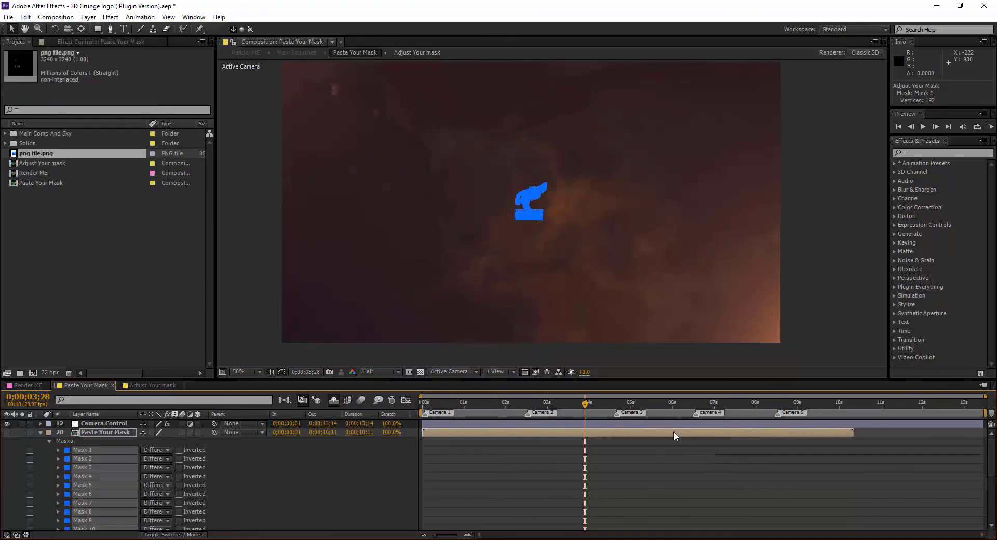
click(656, 406)
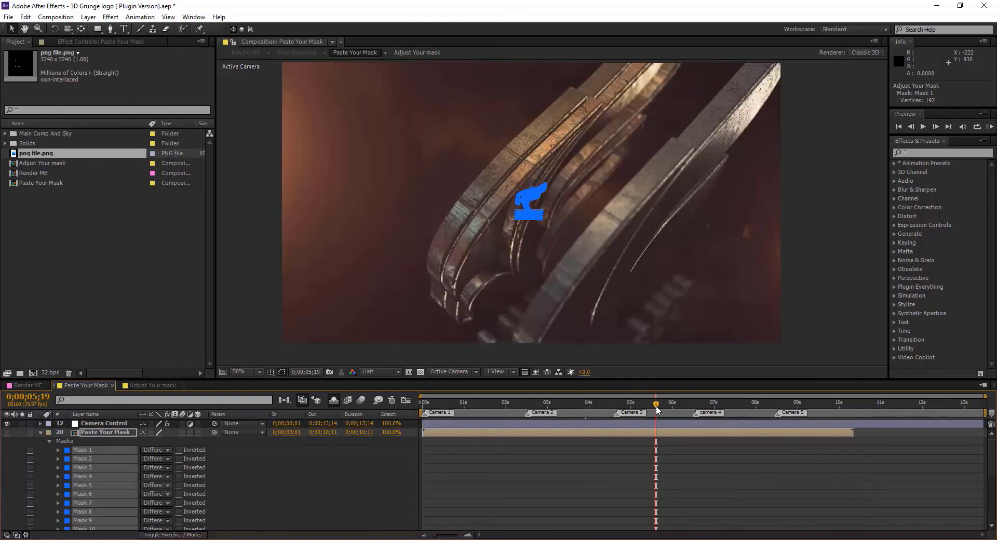
click(756, 408)
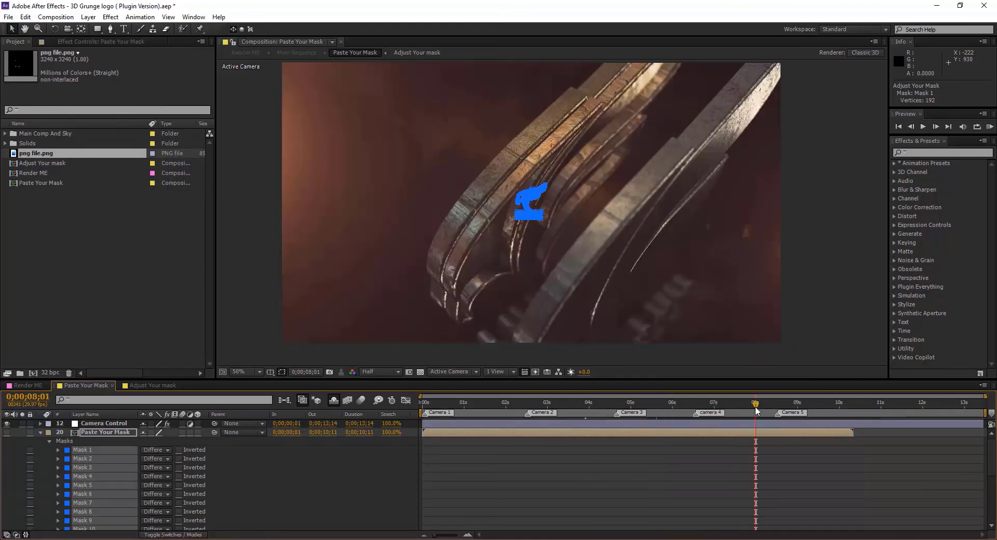
click(823, 404)
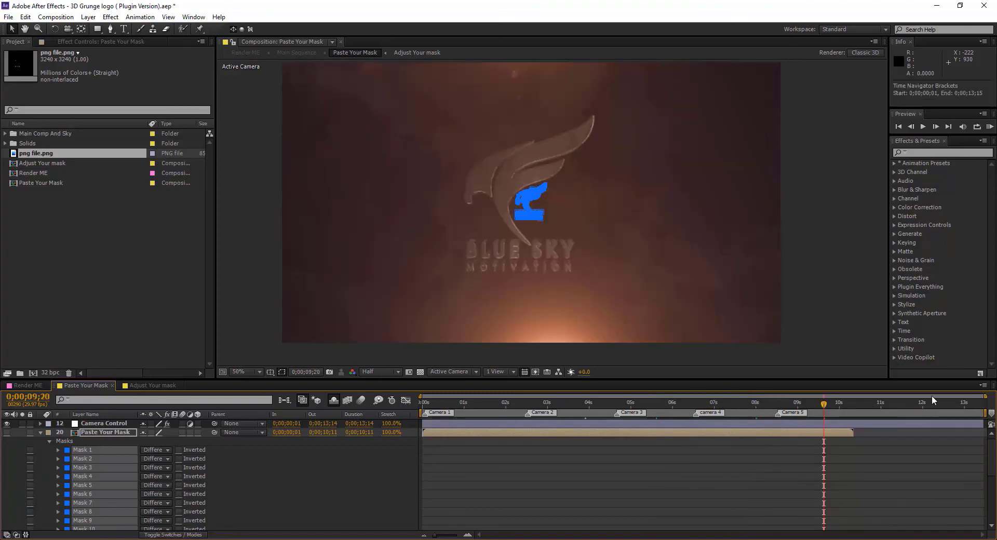
click(915, 404)
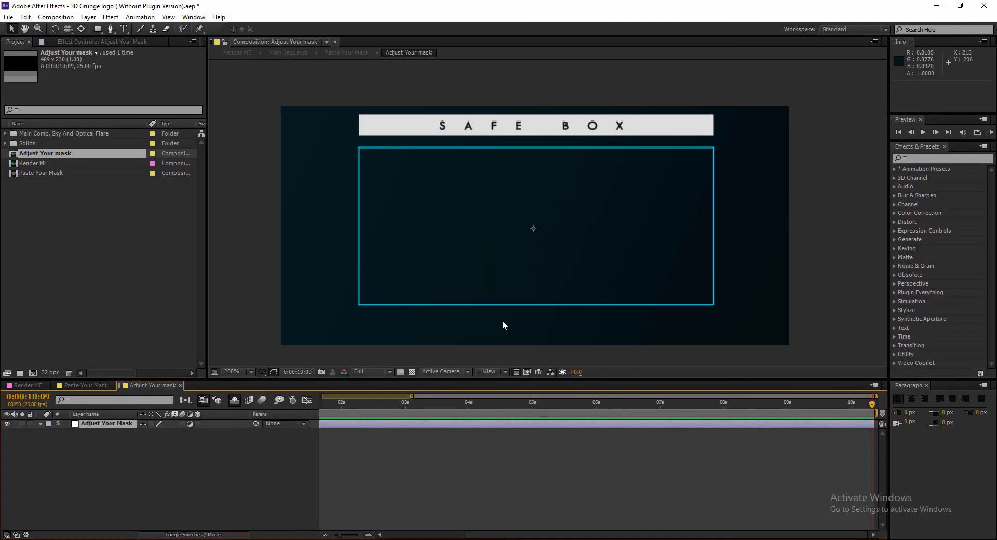
Step: Add a 'War' text layer inside the safe box and choose a font for it
key(ctrl+t)
click(469, 237)
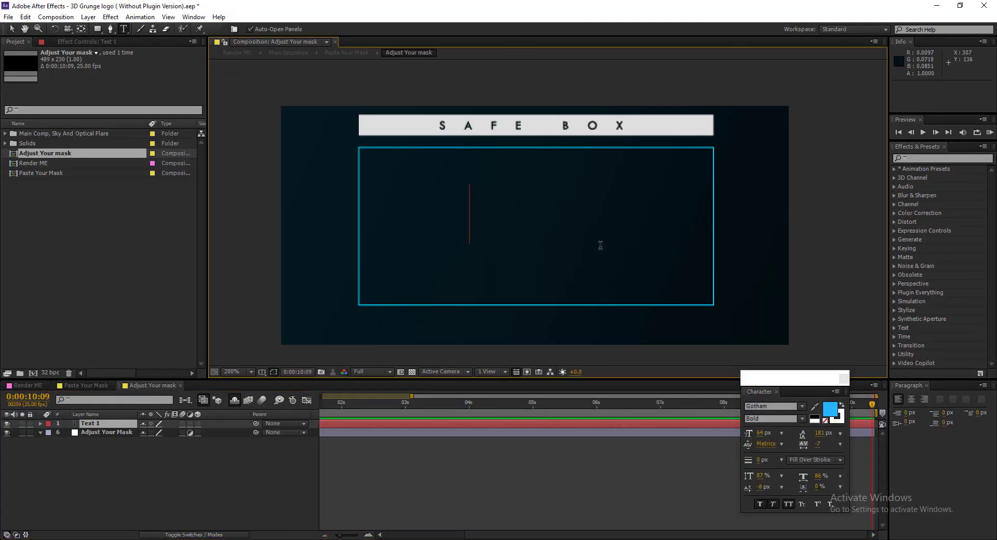
text(War)
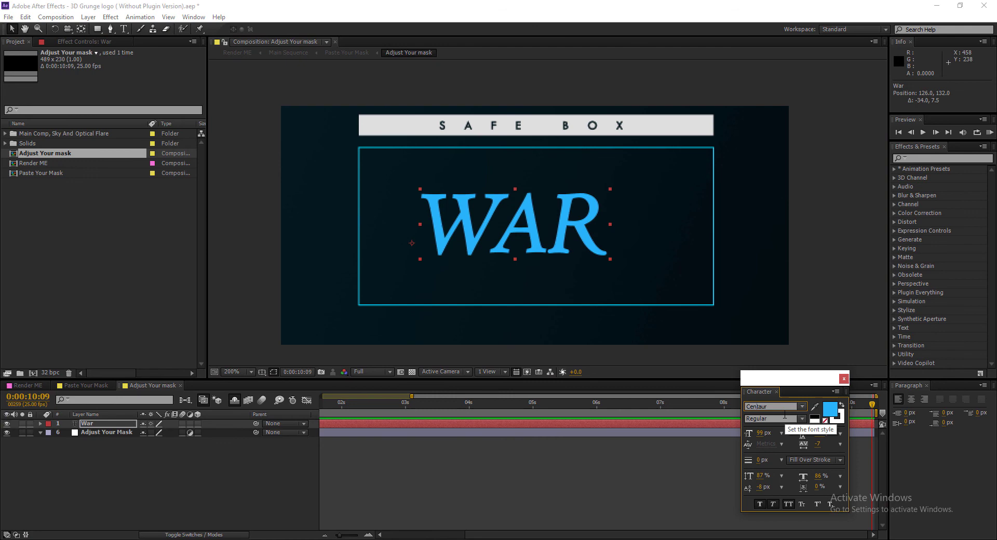
key(Down)
key(Down)
key(Down)
key(Down)
key(Down)
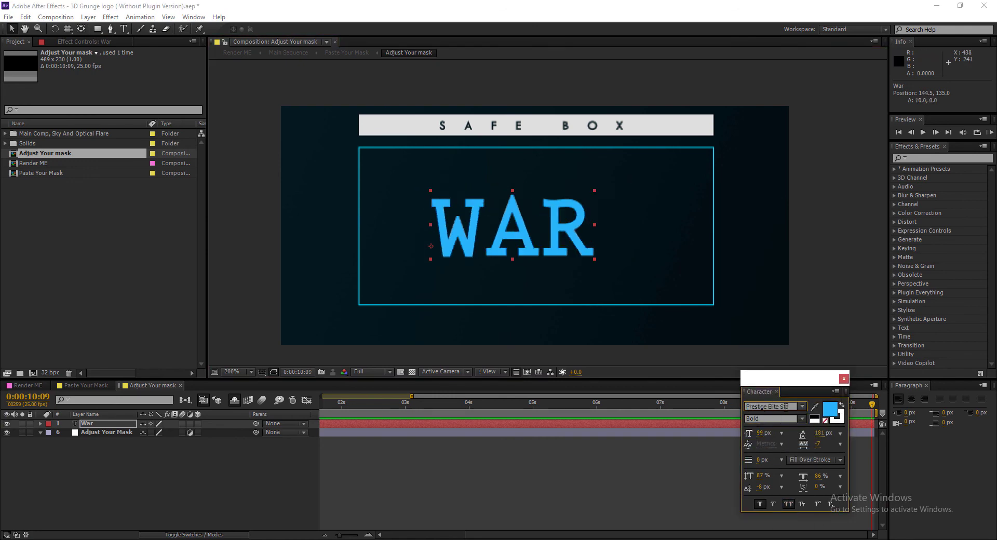
key(Down)
click(88, 16)
Step: Auto-trace WAR into masks, delete the text layer, and paste the masks onto Adjust Your Mask
click(104, 381)
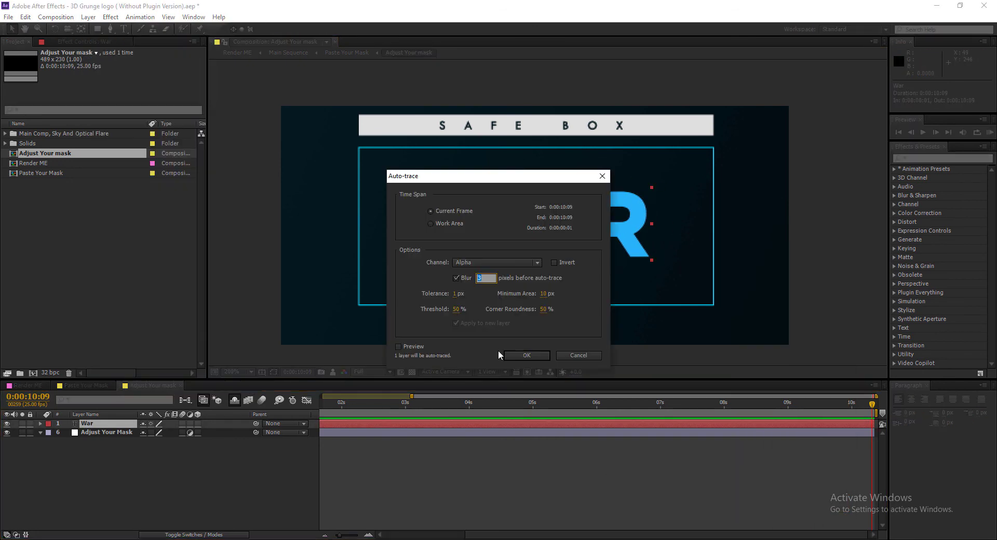
click(526, 356)
key(ctrl+c)
key(Delete)
click(104, 424)
key(ctrl+v)
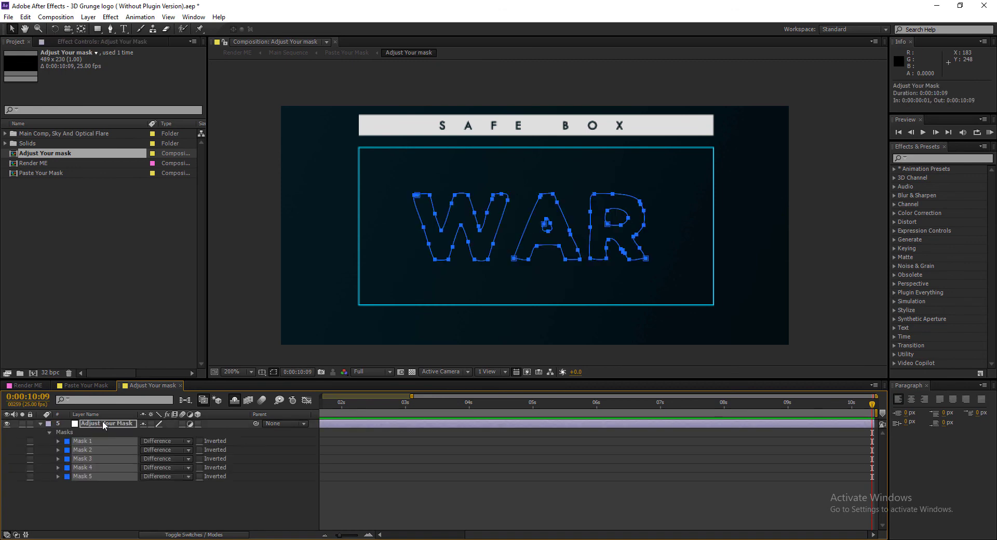
Step: Copy the traced WAR masks and switch to the Paste Your Mask composition
click(25, 17)
click(47, 82)
click(86, 386)
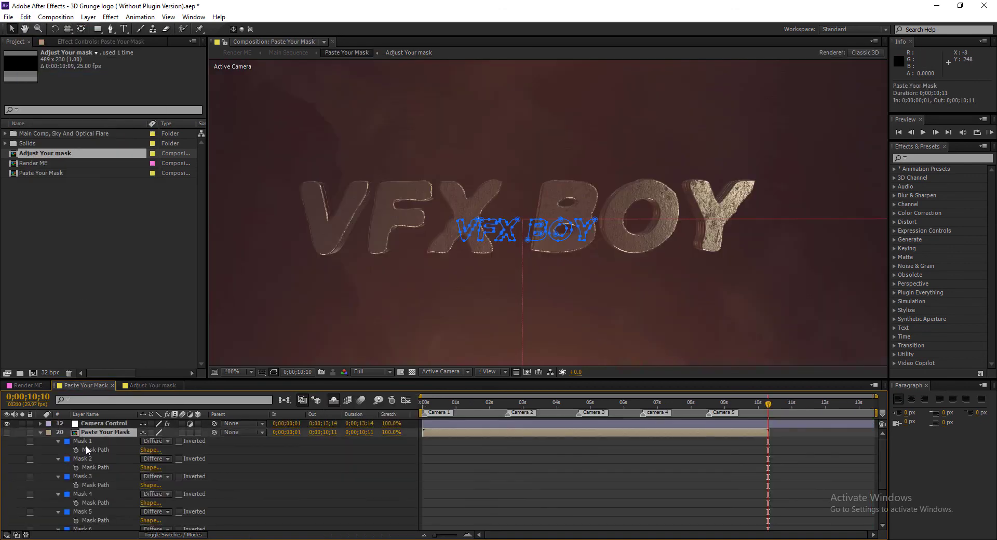